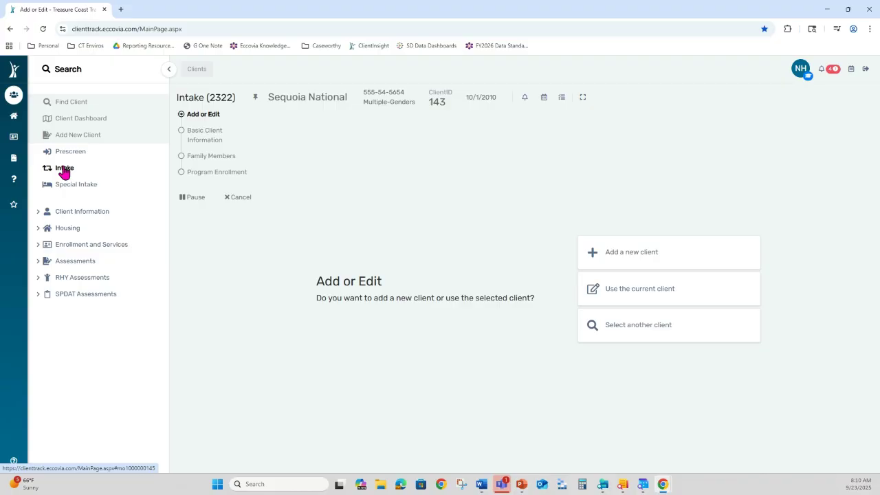
- Search for another client by partial last name and the SSN's last four digits
left_click(702, 335)
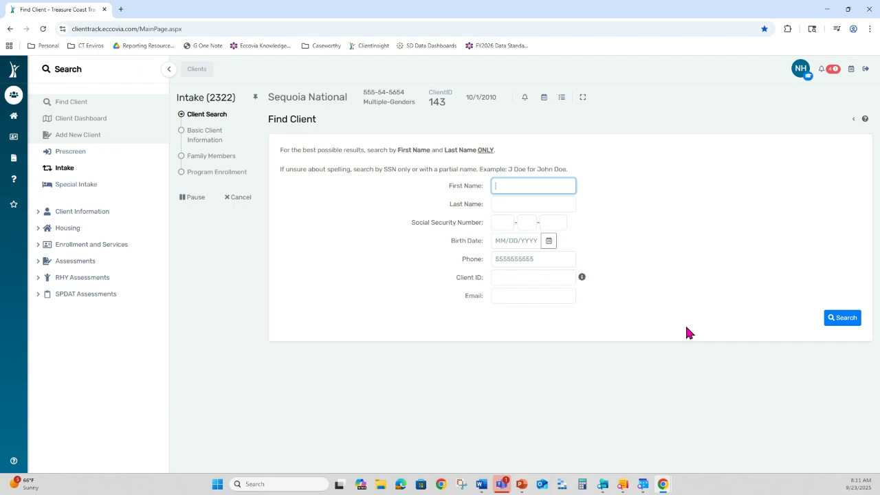
left_click(522, 205)
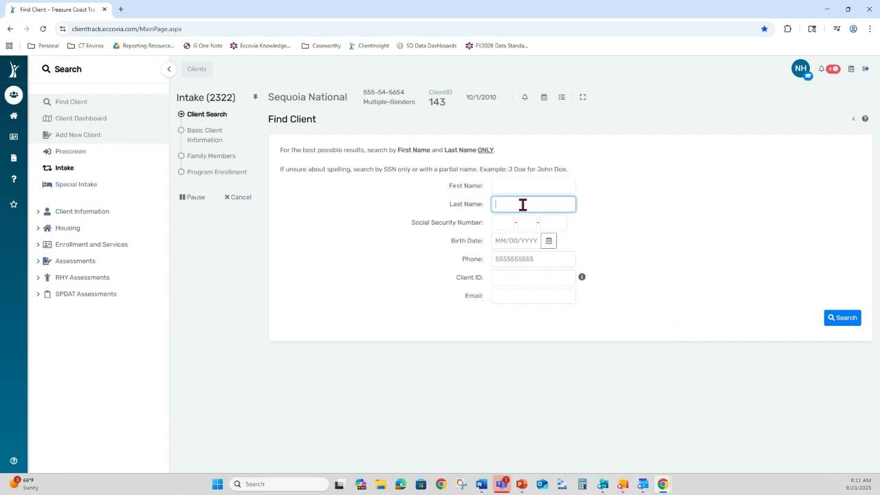
type("nat")
key("Tab")
key("Tab")
key("Tab")
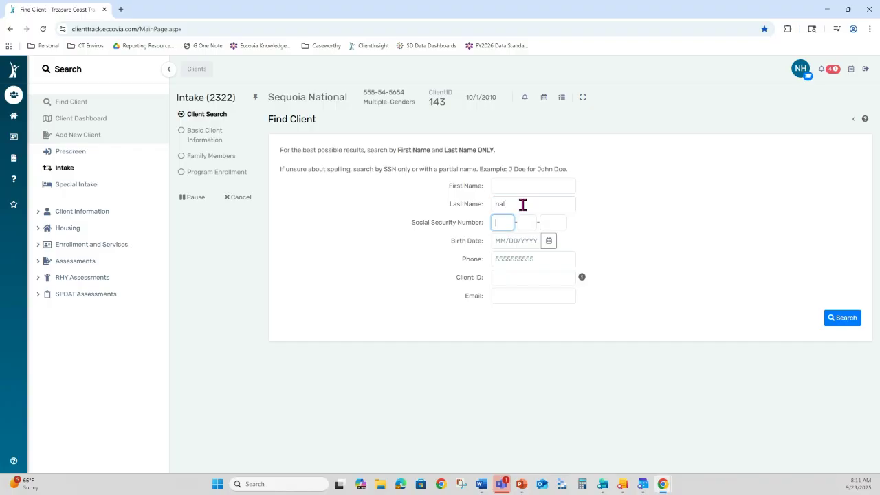
type("1234")
left_click(846, 321)
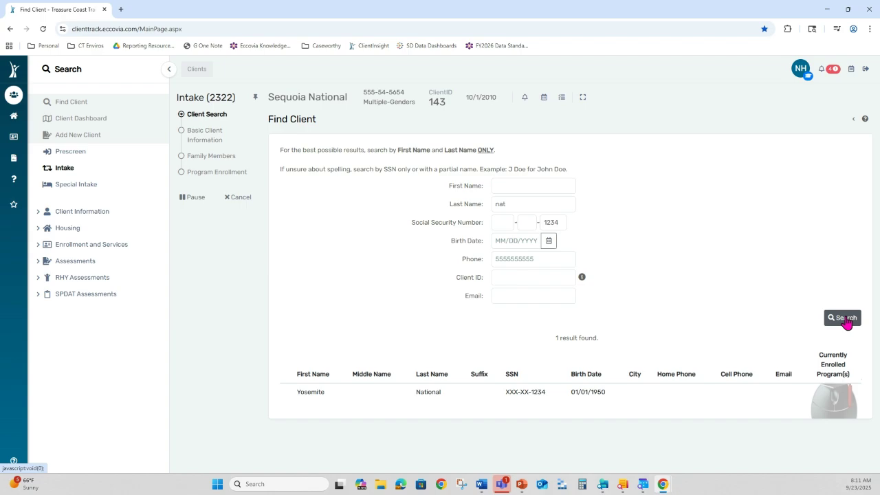
- Load the matching client into the intake and review the prefilled demographics and household relationship Self
left_click(432, 397)
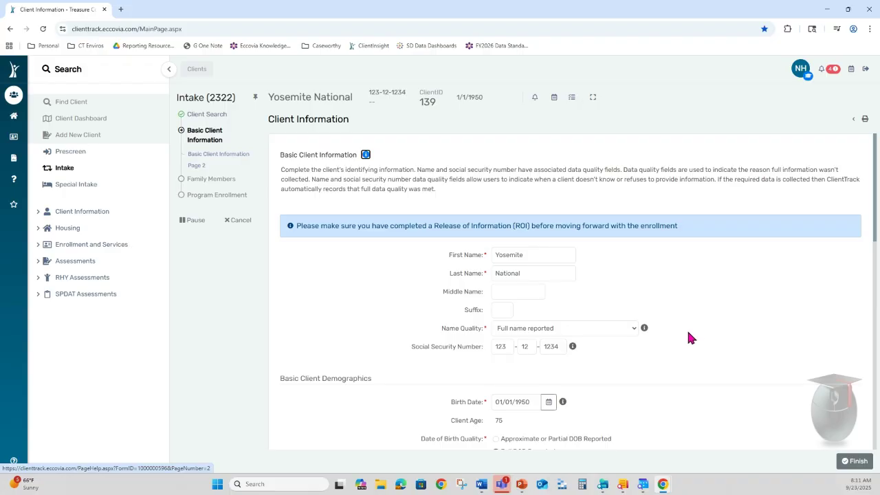
scroll(680, 330, "down", 2)
scroll(674, 337, "down", 1)
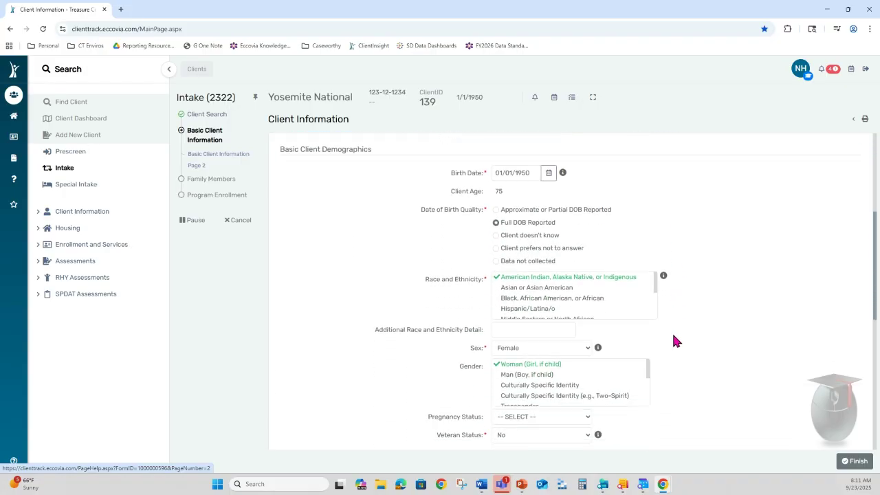
scroll(672, 337, "down", 1)
scroll(672, 342, "down", 4)
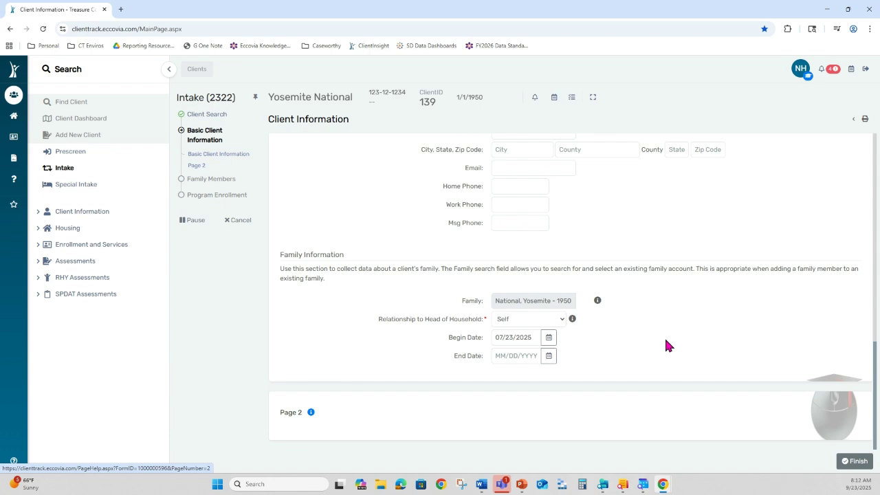
- Save the Basic Client Information and Family Members steps to reach HUD Program Enrollment
left_click(845, 463)
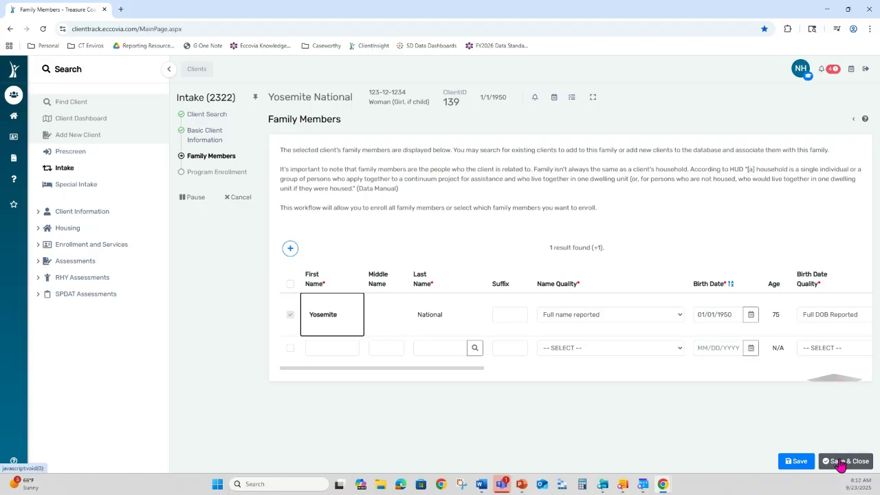
left_click(844, 461)
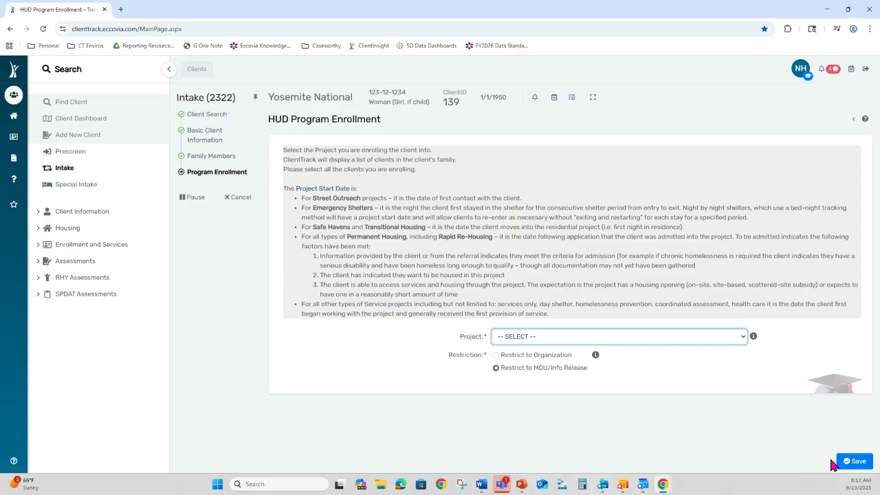
- Enroll the whole household in NH Test Project24 and save the enrollment
left_click(538, 336)
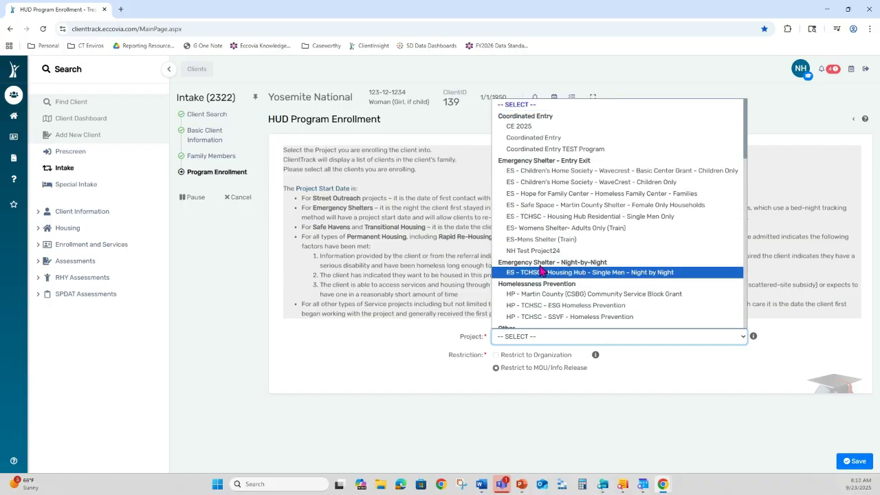
left_click(543, 247)
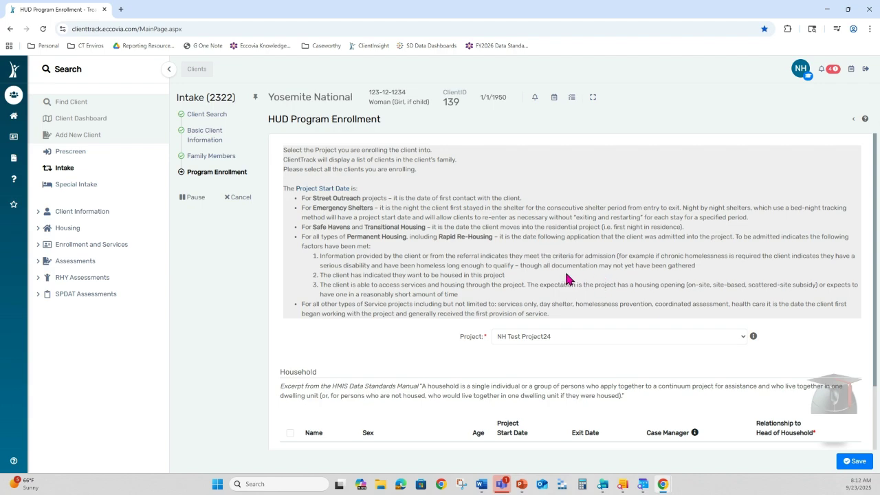
scroll(574, 280, "down", 2)
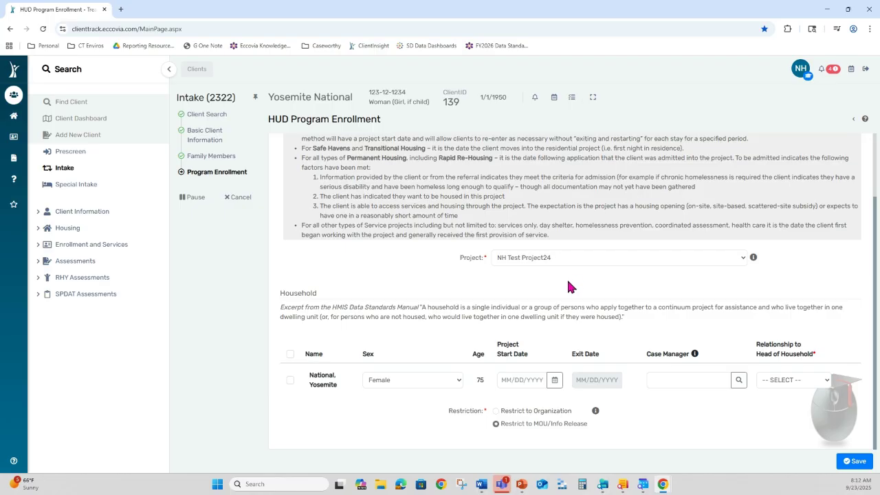
left_click(290, 354)
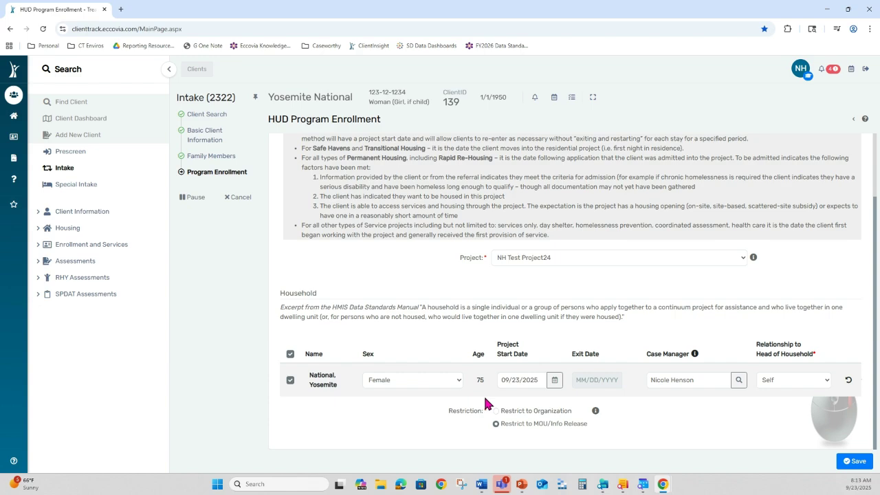
left_click(856, 464)
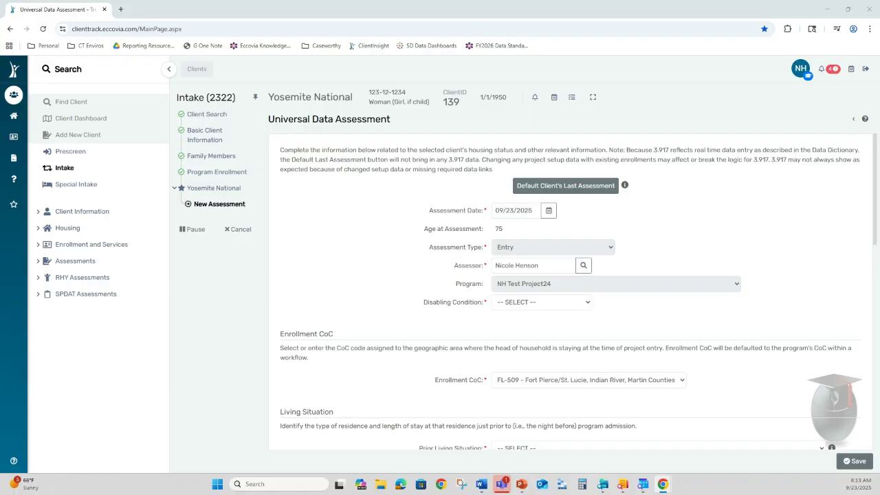
- Record no disabling condition, a place not meant for habitation for over a year since 10/10/2020
left_click(552, 303)
left_click(535, 340)
scroll(595, 337, "down", 2)
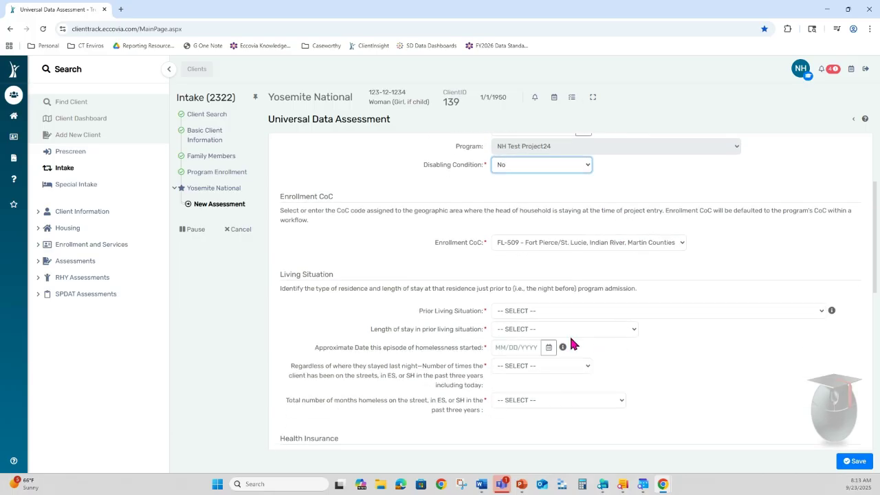
left_click(520, 310)
left_click(534, 95)
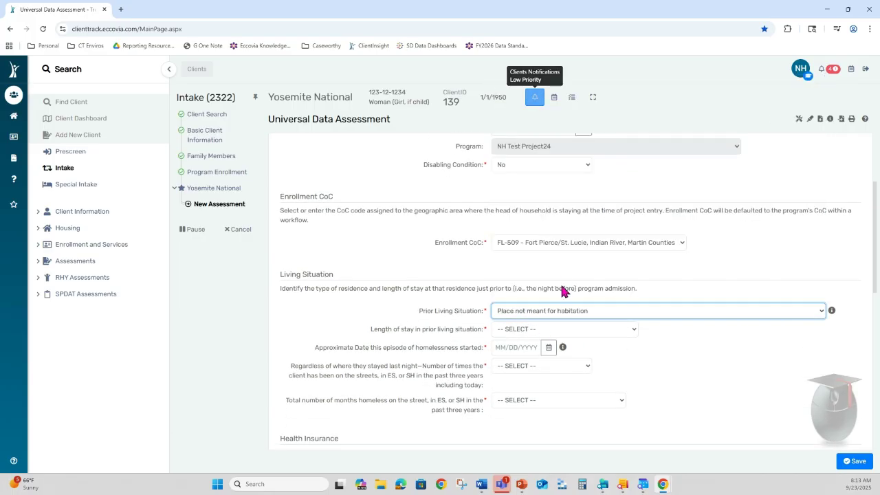
left_click(558, 331)
left_click(548, 411)
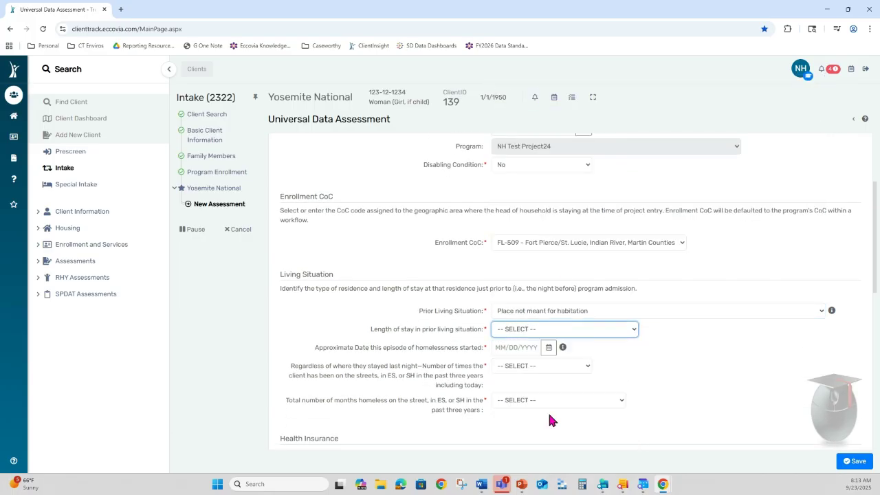
left_click(521, 348)
type("10/10/2020")
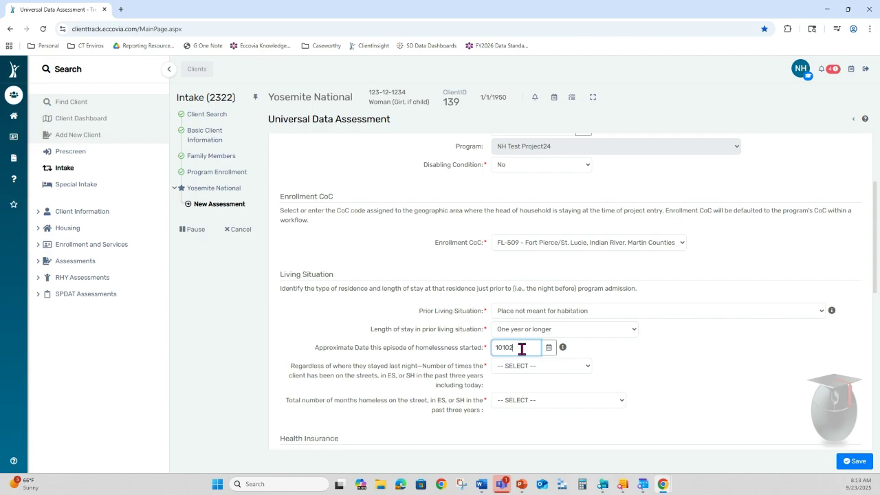
key("Tab")
- Record homeless one time, more than 12 months, and no health insurance of any type
left_click(529, 366)
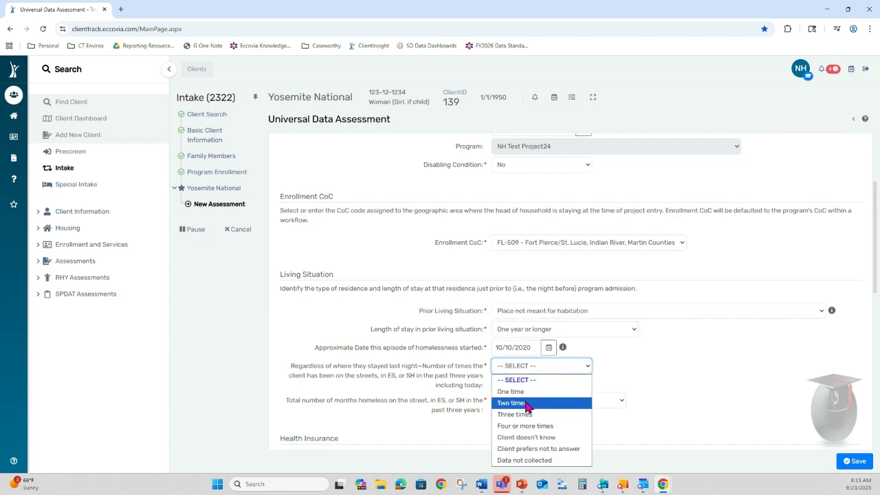
left_click(522, 391)
left_click(526, 404)
left_click(540, 352)
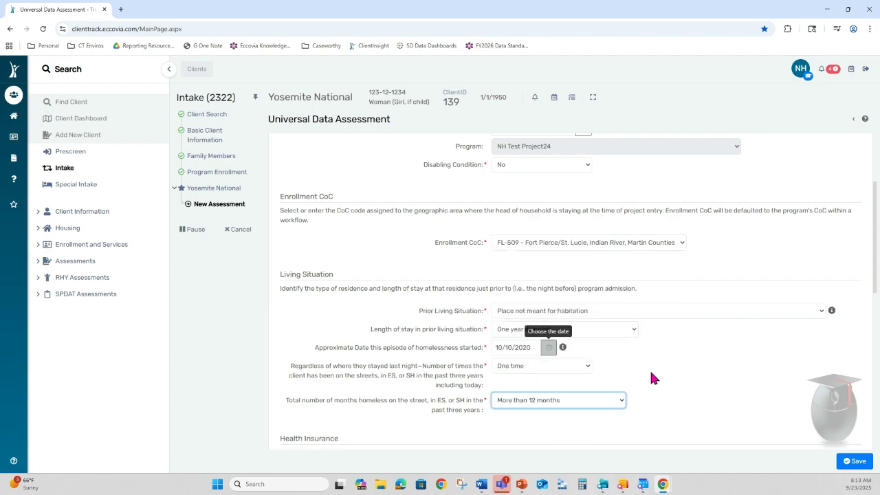
scroll(653, 375, "down", 2)
left_click(521, 358)
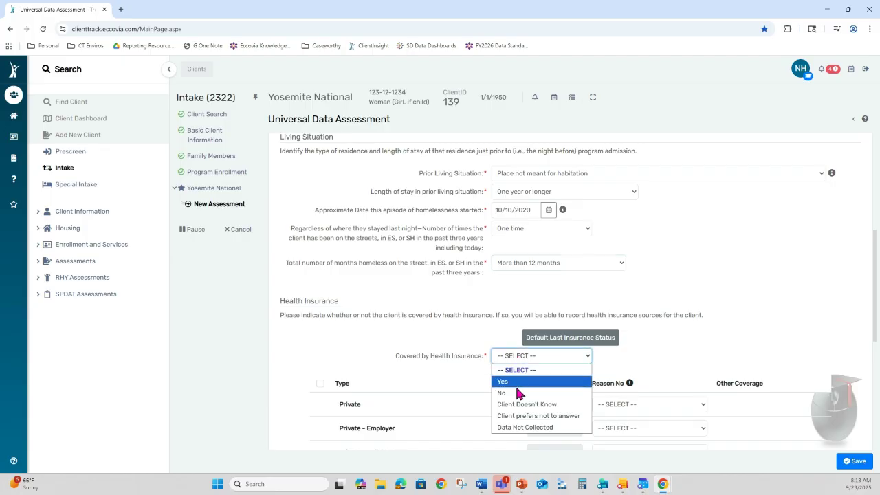
left_click(521, 380)
left_click(320, 385)
scroll(322, 389, "down", 4)
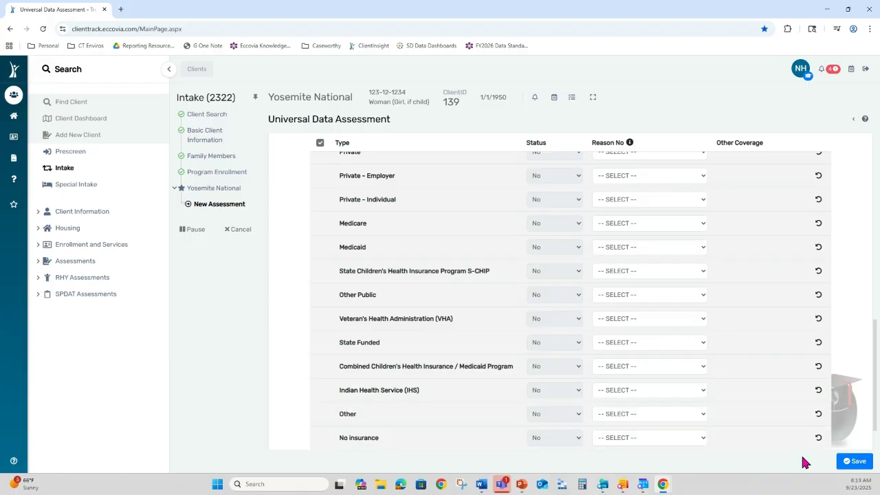
- Save the assessment, mark all barriers No, and answer Client Doesn't Know for domestic violence
left_click(853, 461)
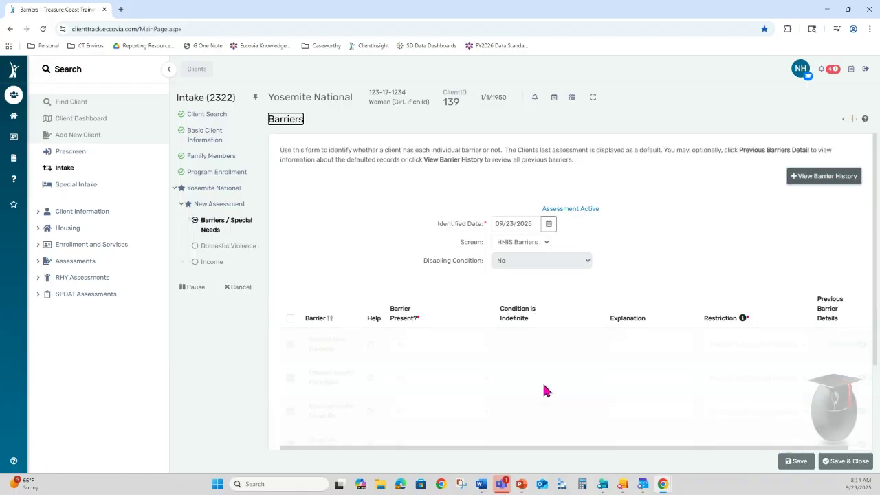
left_click(290, 318)
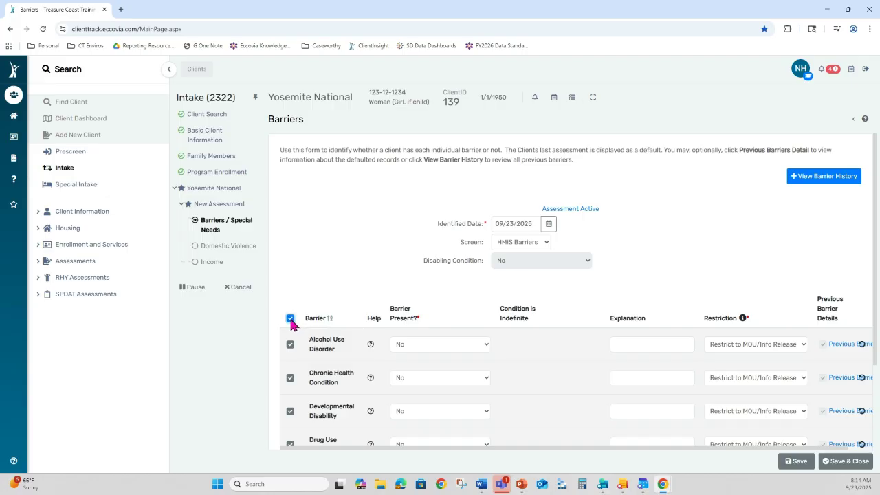
left_click(855, 466)
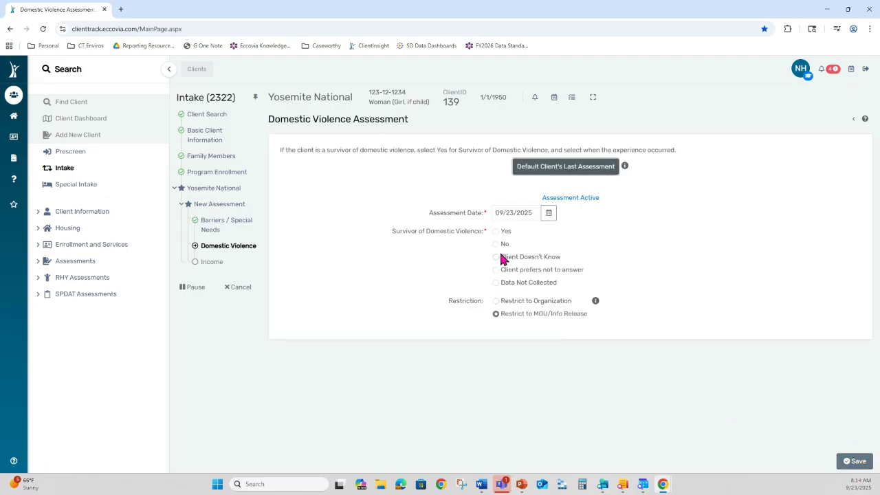
left_click(504, 259)
left_click(856, 462)
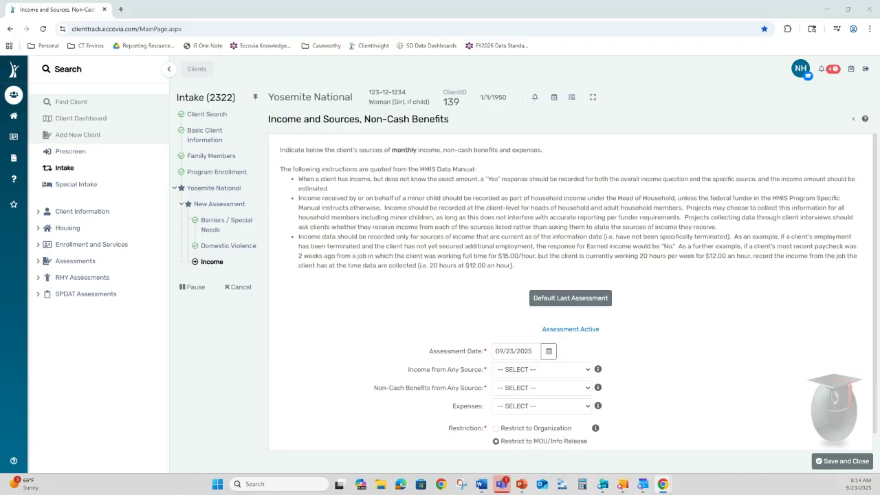
- Answer income from any source No, non-cash benefits Yes, and expenses No
left_click(220, 227)
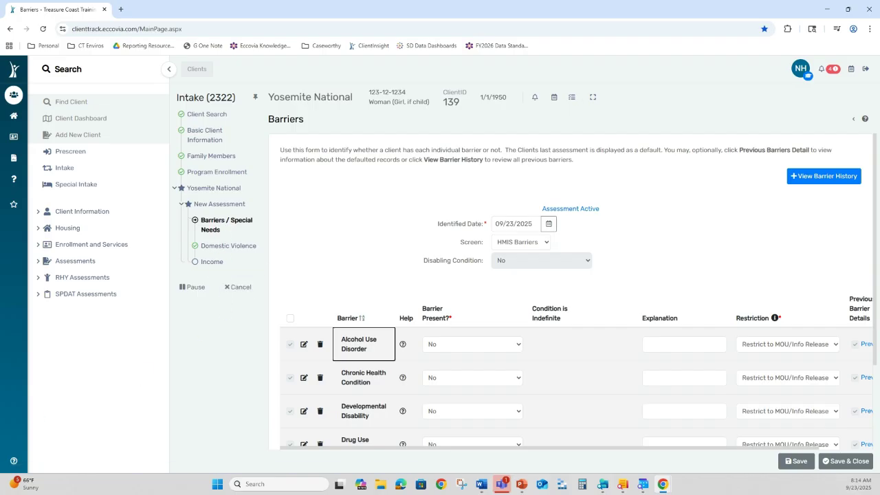
left_click(516, 372)
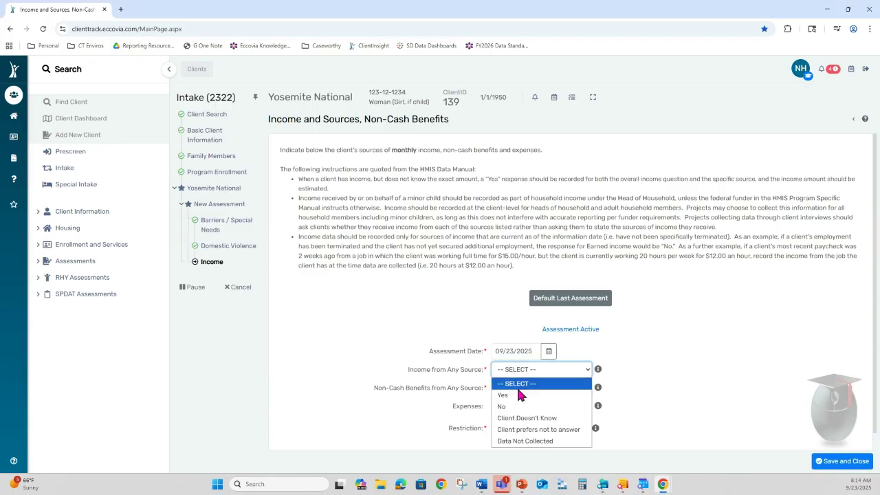
left_click(520, 406)
left_click(521, 389)
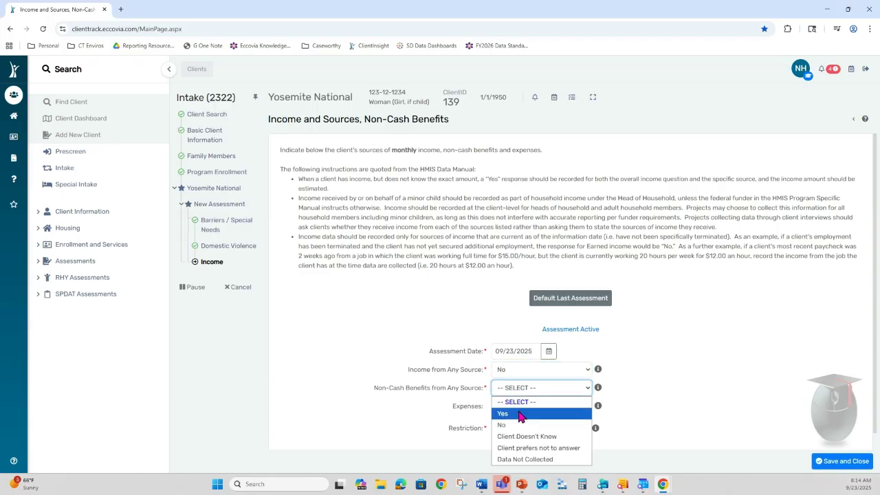
left_click(521, 414)
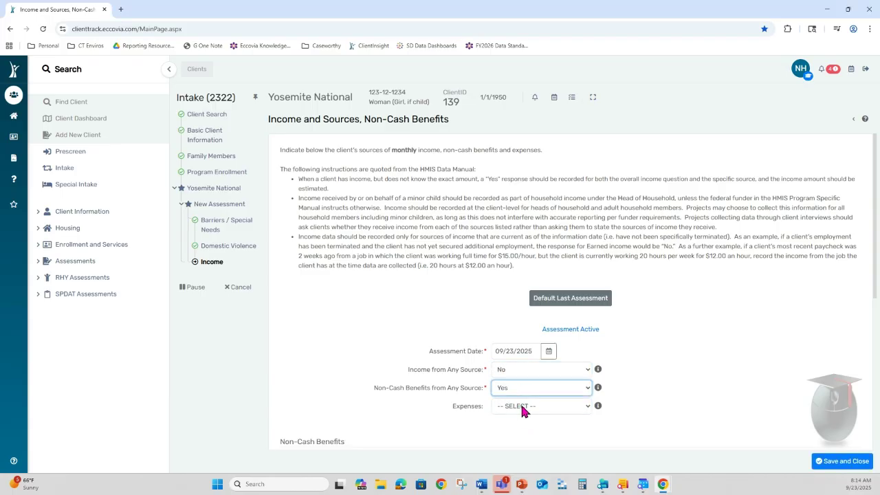
left_click(523, 408)
left_click(515, 356)
- Enter $350 monthly SNAP benefits and save the income assessment
scroll(702, 378, "down", 3)
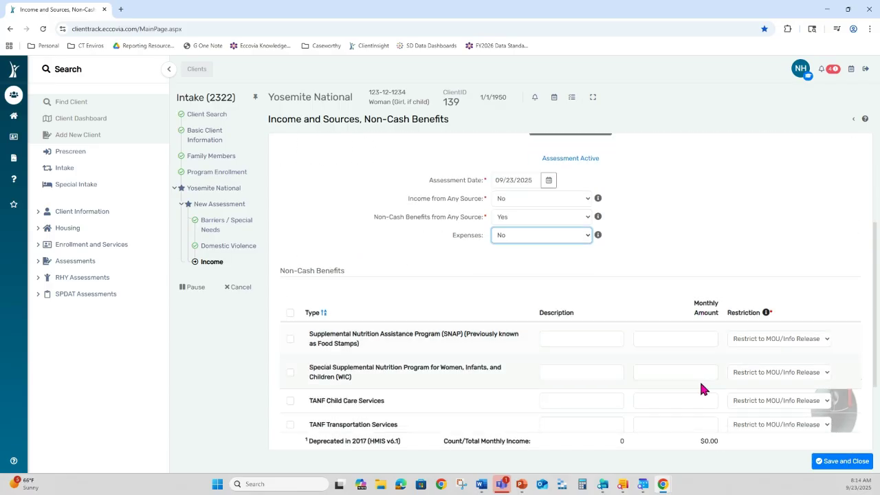
scroll(681, 365, "down", 1)
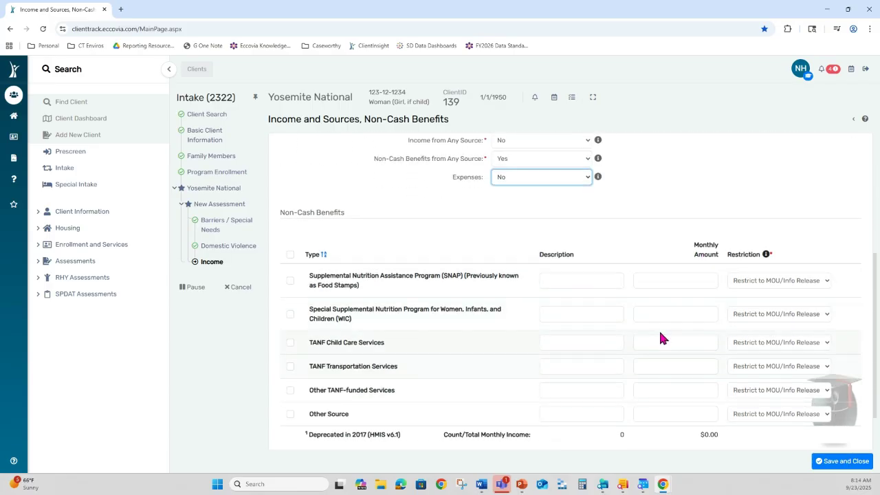
left_click(648, 279)
type("350")
key("Tab")
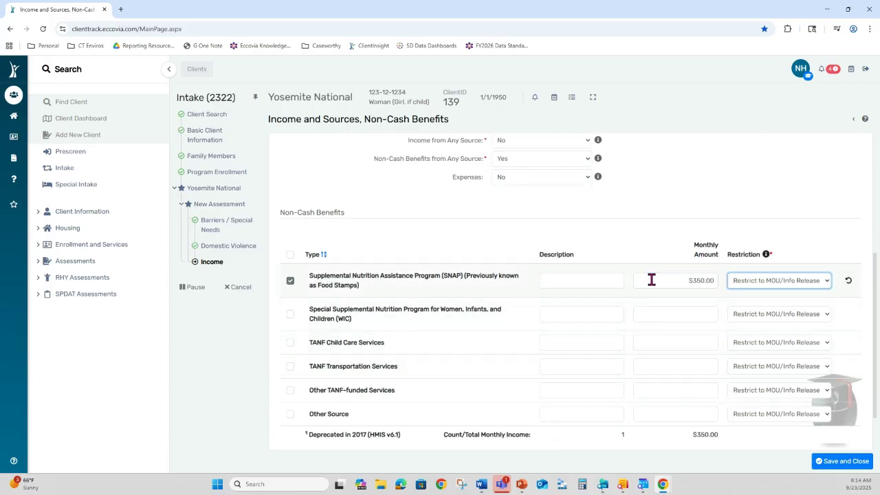
left_click(858, 459)
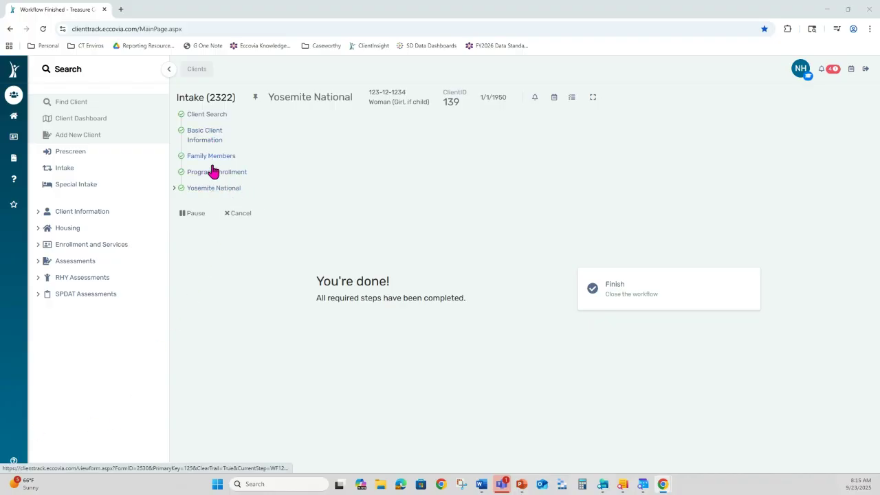
- Review the completed workflow steps in the sidebar, then finish the intake to reach the User Dashboard
left_click(174, 187)
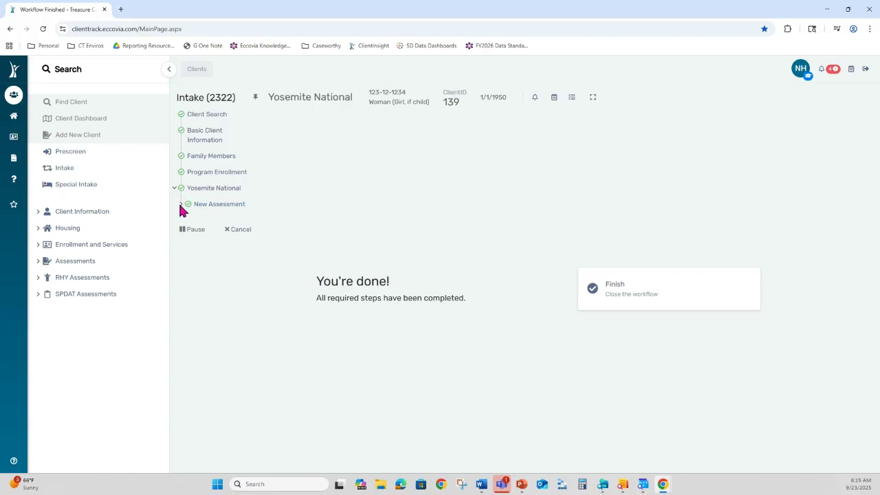
left_click(180, 205)
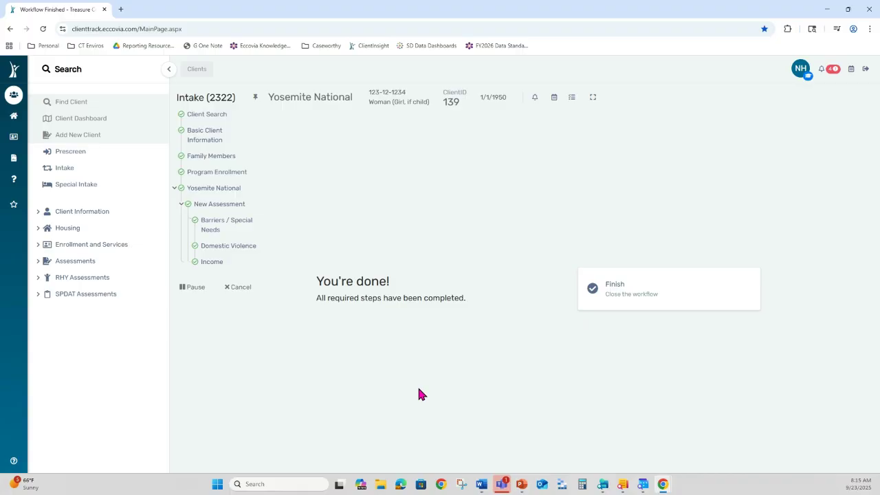
left_click(666, 303)
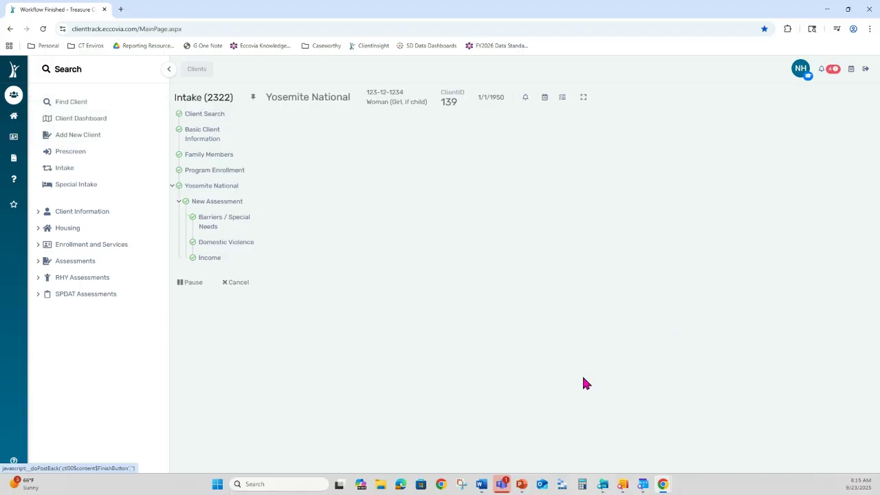
scroll(436, 307, "down", 3)
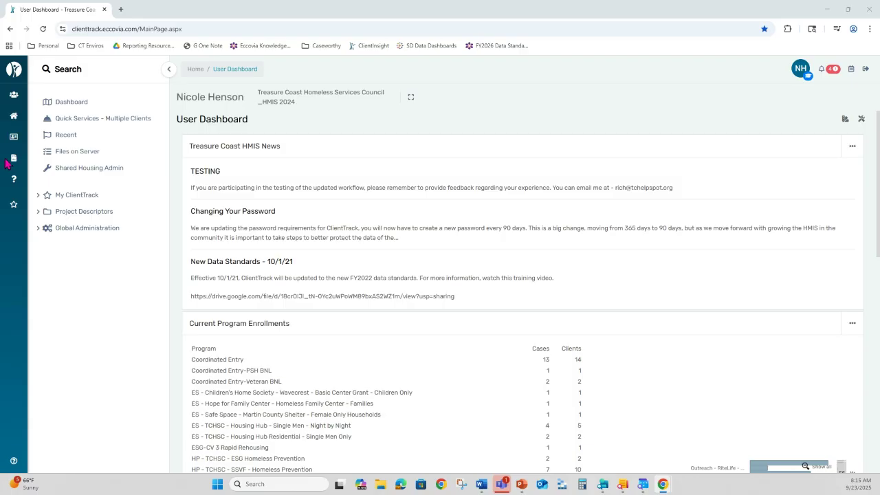
- Start a new intake from the current client's dashboard
left_click(13, 95)
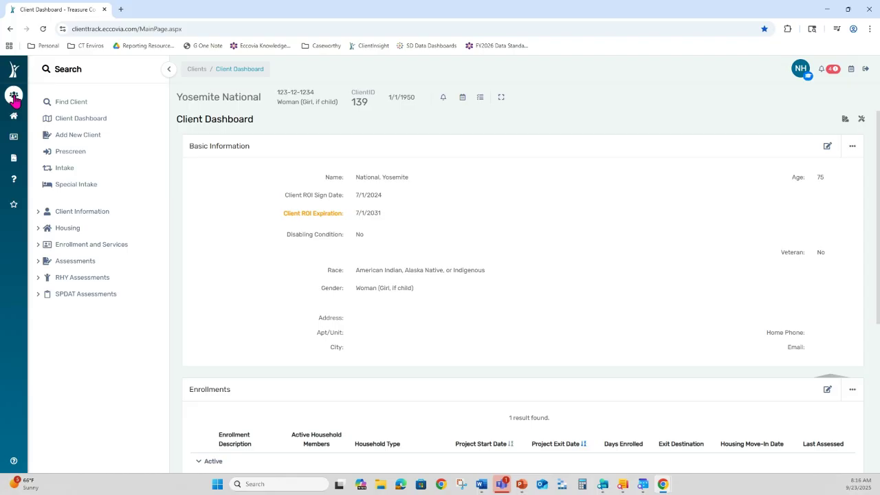
left_click(62, 170)
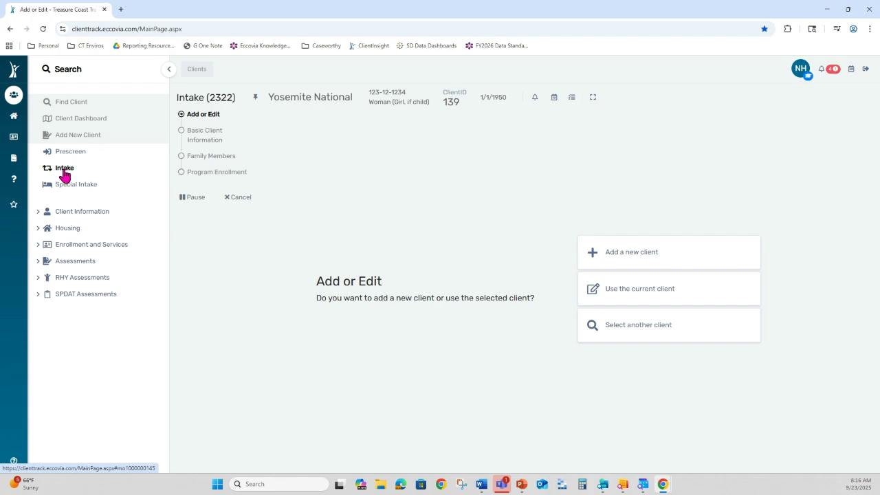
- Find the next client by partial last name and SSN's last four digits, and load them
left_click(643, 328)
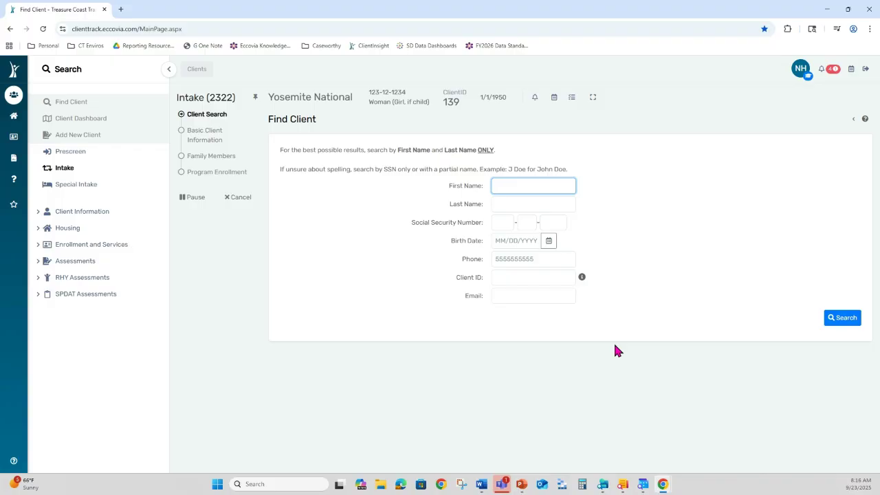
left_click(515, 204)
type("nat")
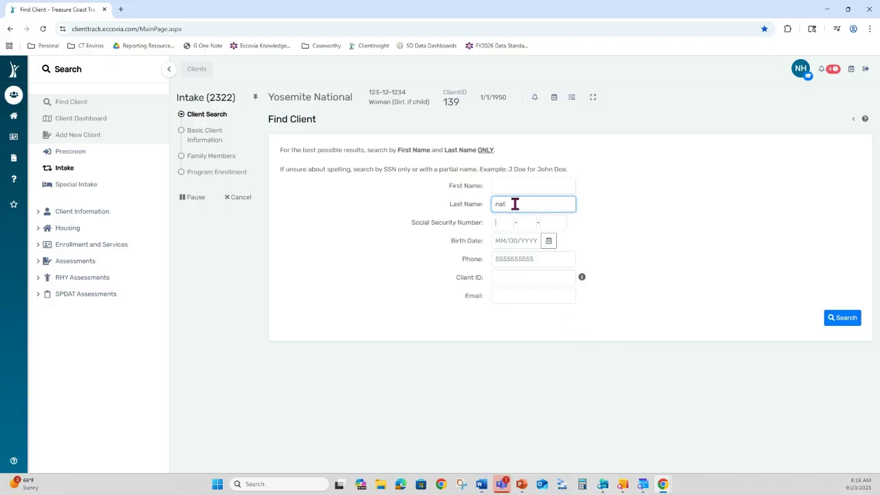
key("Tab")
key("Tab")
key("Tab")
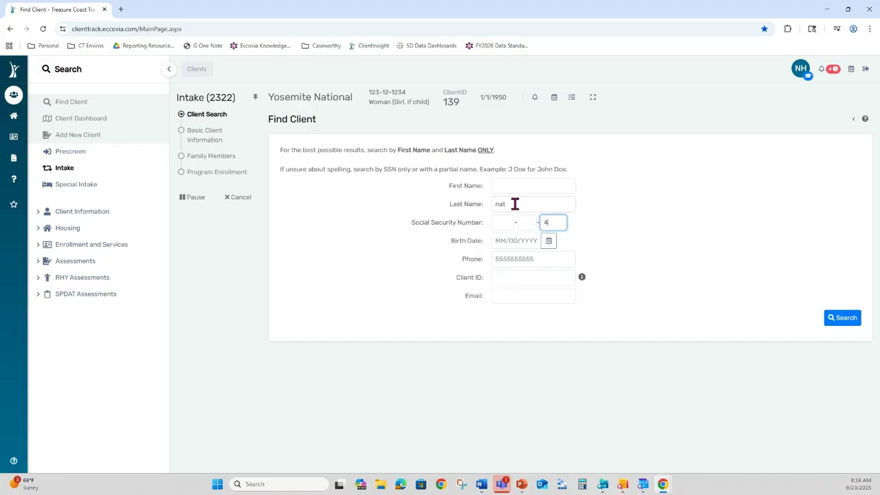
left_click(852, 318)
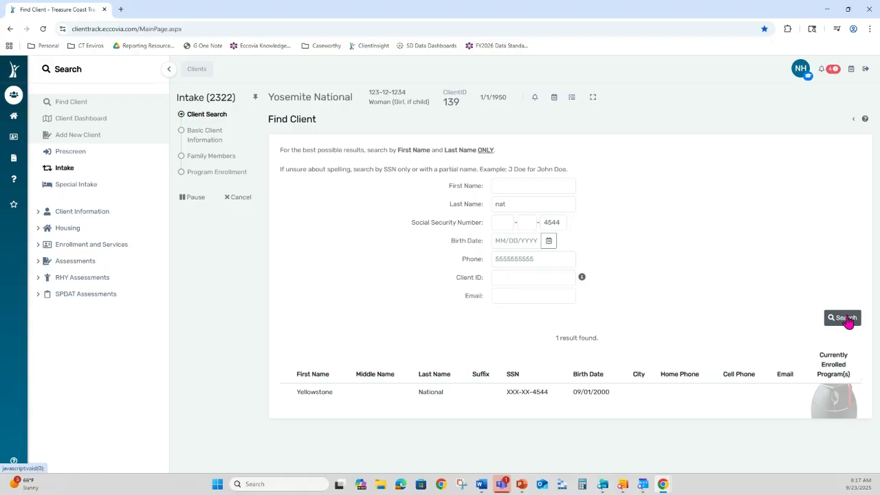
left_click(564, 394)
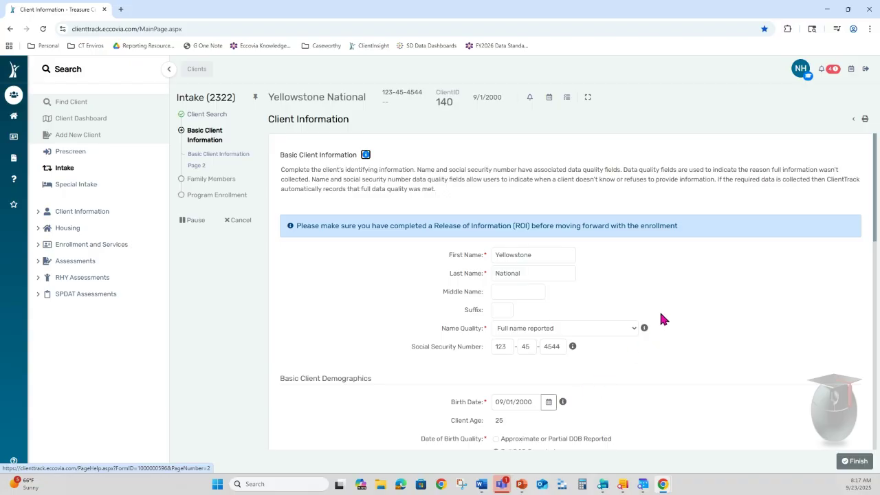
- Review the rest of the Client Information form and finish the basic information step
scroll(660, 316, "down", 3)
scroll(657, 318, "down", 1)
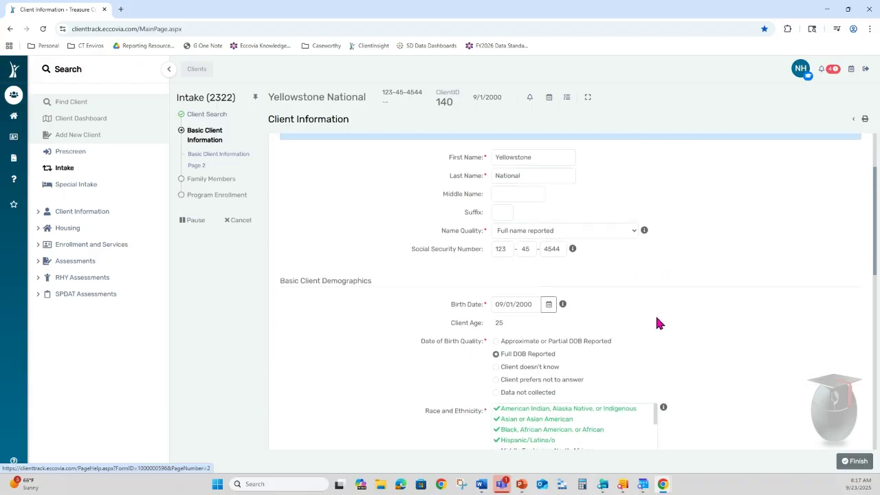
scroll(656, 324, "down", 1)
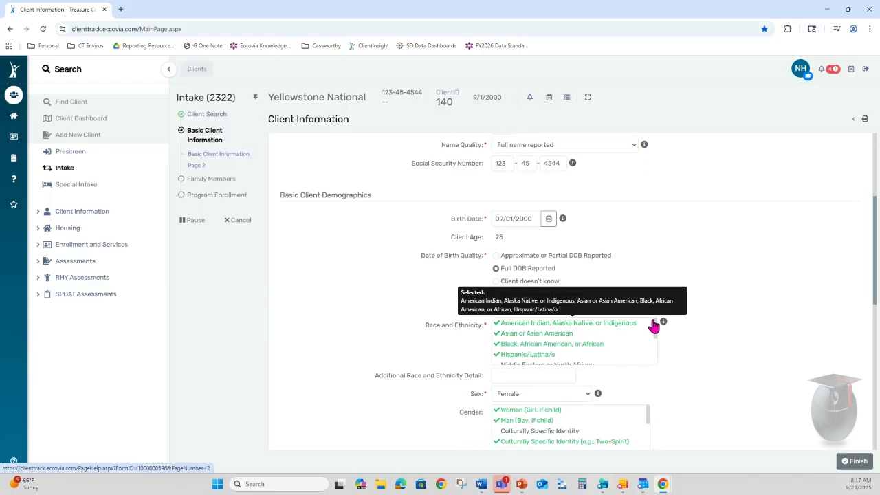
scroll(736, 285, "down", 3)
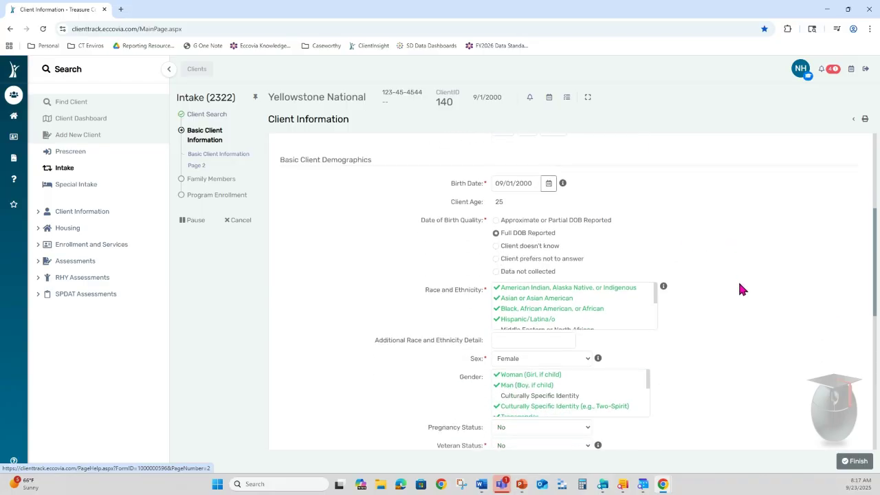
scroll(737, 291, "down", 7)
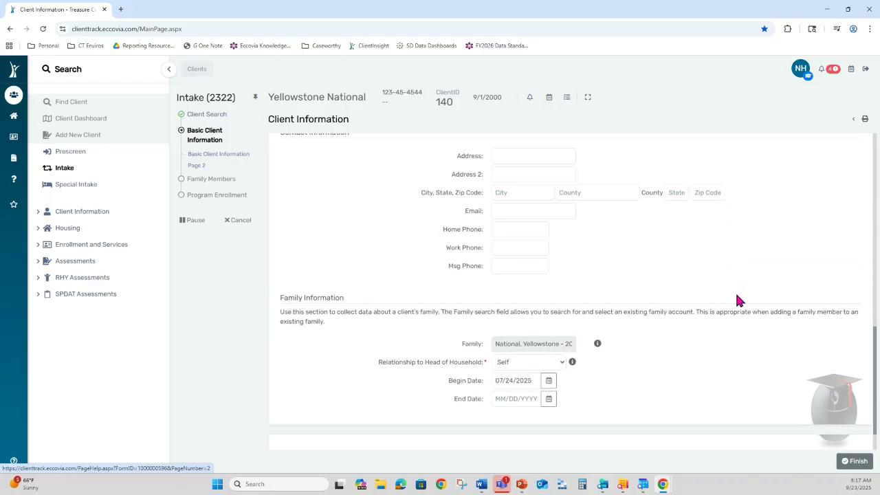
left_click(853, 461)
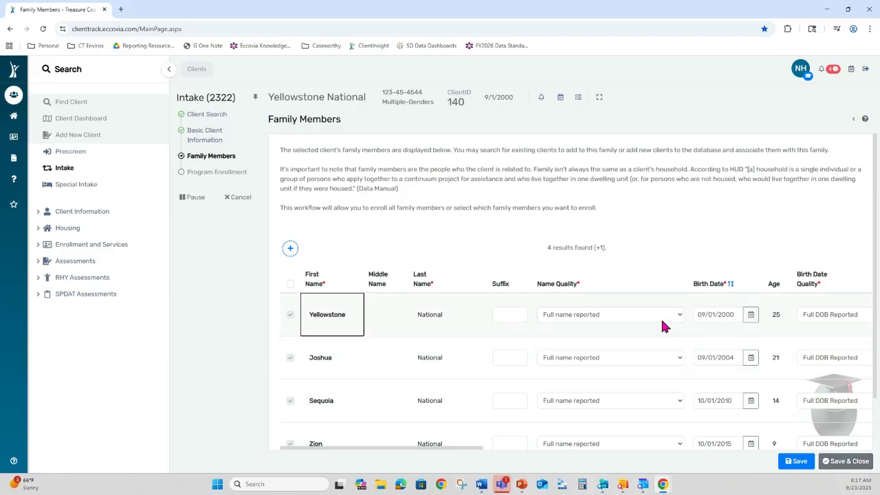
- Review the four household members in the Family Members table and save them
scroll(662, 324, "down", 1)
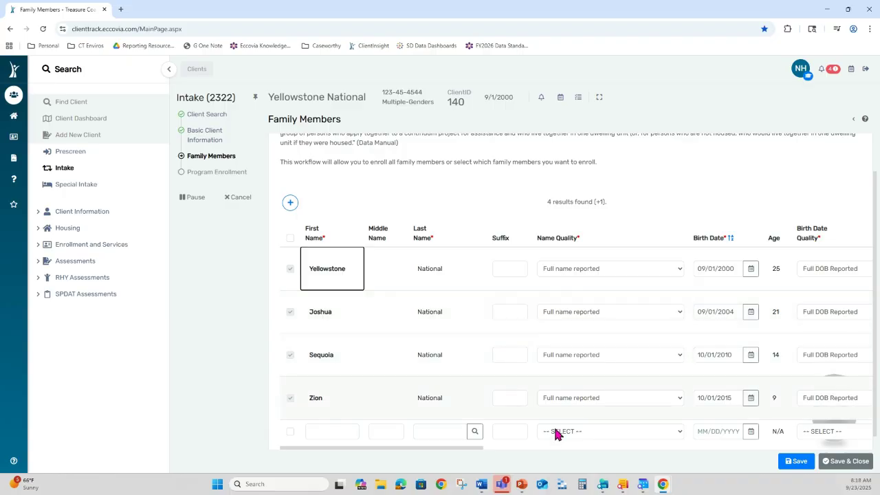
left_click_drag(464, 451, 780, 456)
left_click(794, 461)
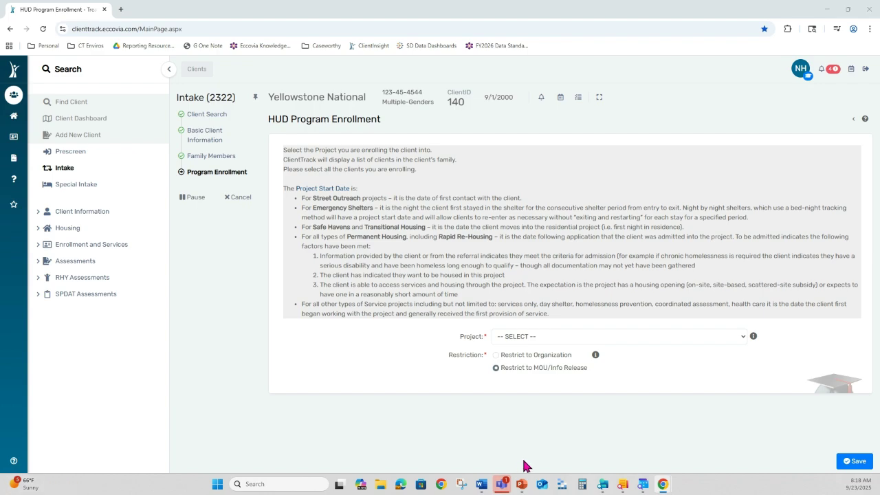
- Enroll all four household members in NH Test Project24 and save the enrollment
left_click(560, 337)
left_click(553, 250)
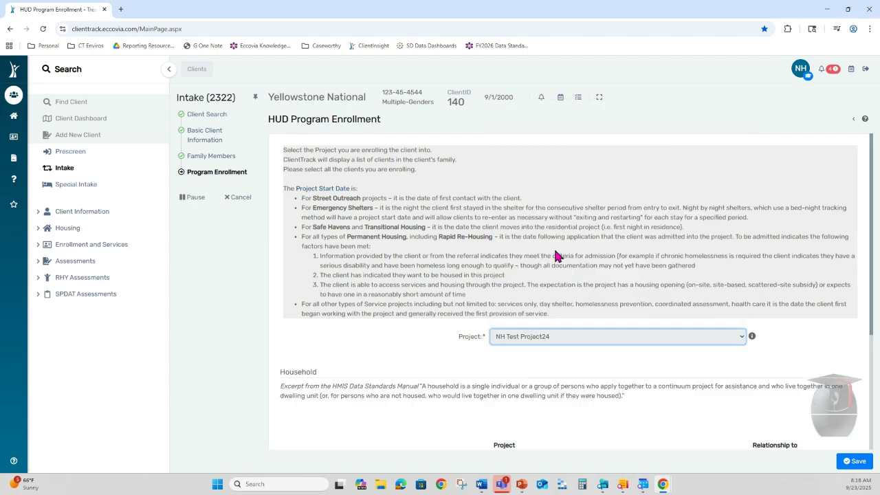
scroll(515, 369, "down", 2)
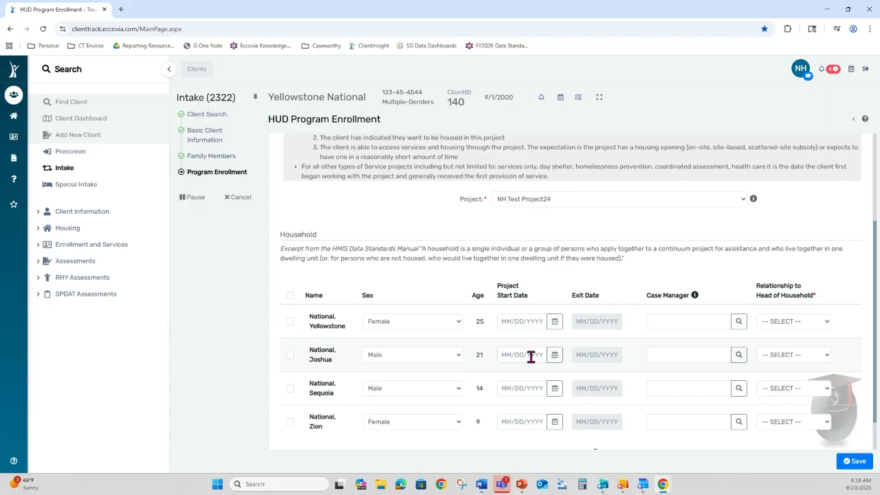
scroll(507, 357, "down", 1)
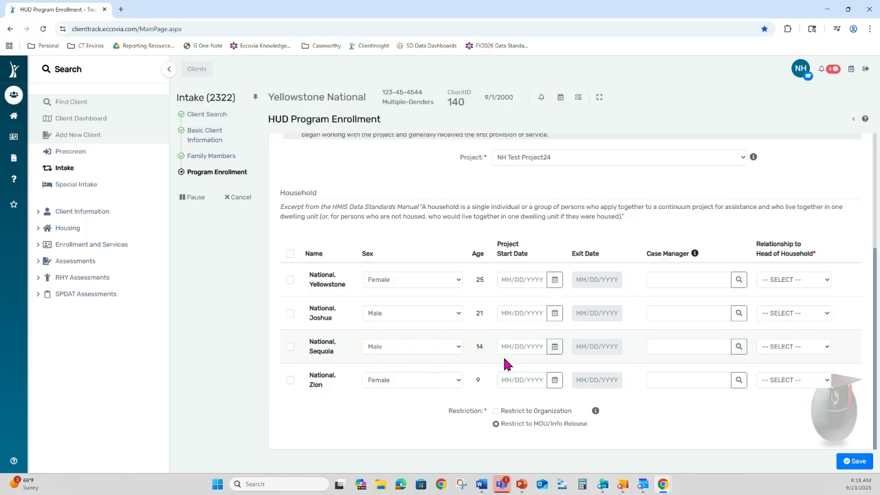
left_click(290, 253)
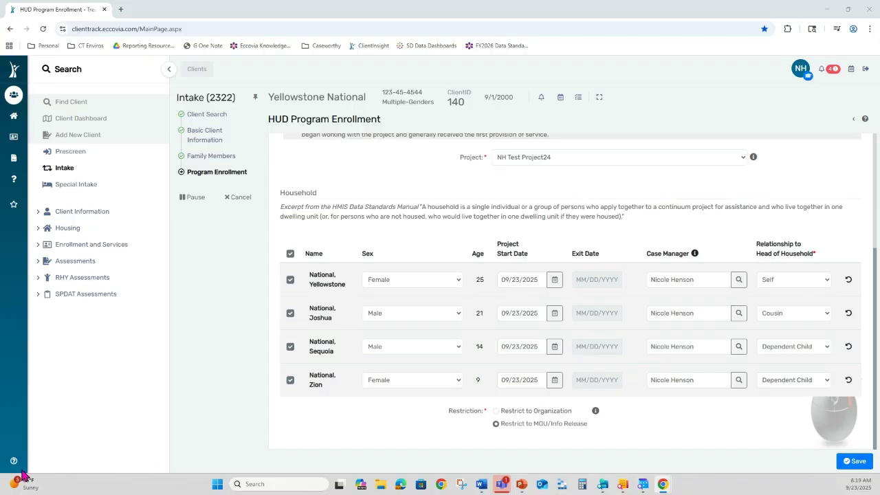
left_click(854, 461)
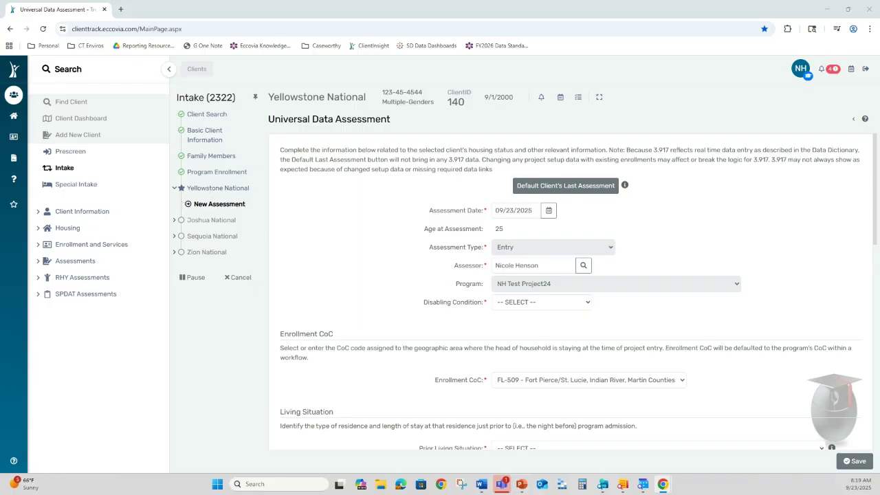
- Set Disabling Condition Yes and Place not meant for habitation, one year or longer, since 09/01/2021
left_click(541, 301)
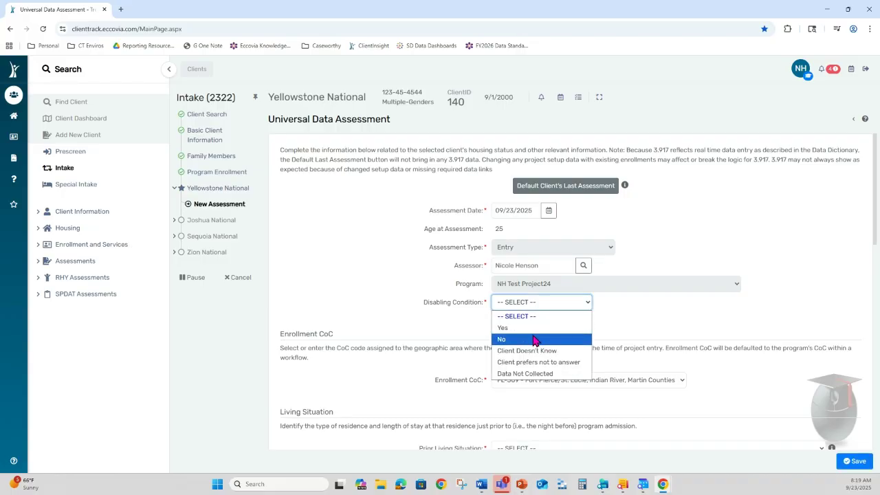
left_click(534, 332)
scroll(589, 329, "down", 1)
scroll(590, 324, "down", 2)
left_click(519, 264)
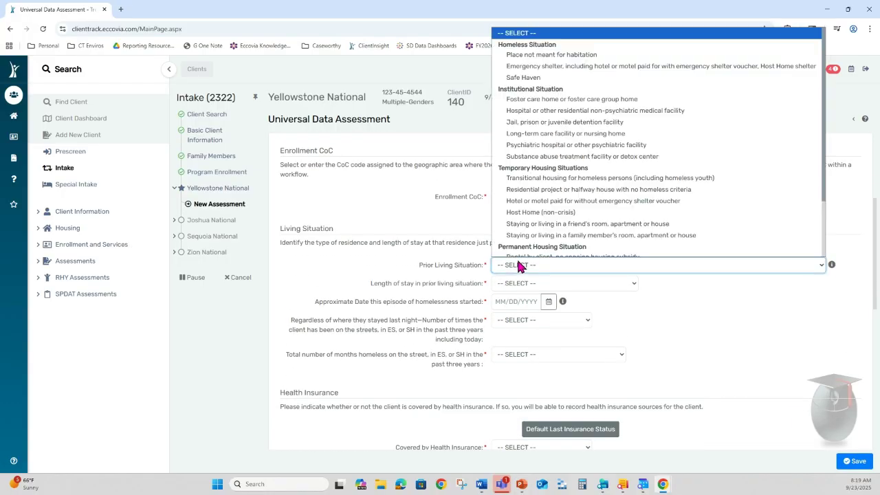
left_click(539, 54)
left_click(540, 283)
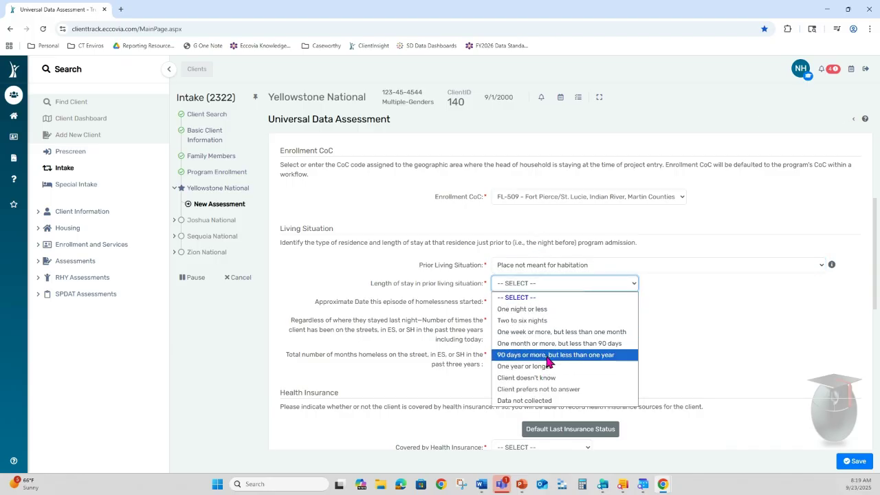
left_click(544, 366)
left_click(511, 303)
type("09")
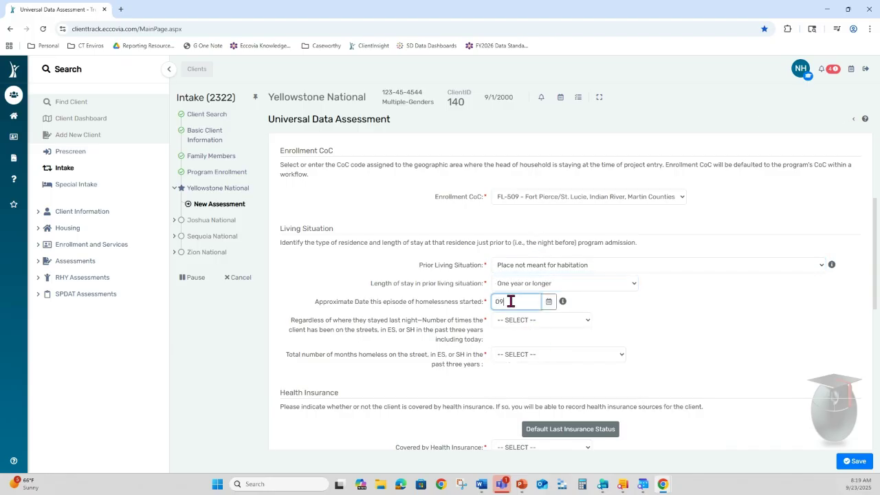
type("/01/2021")
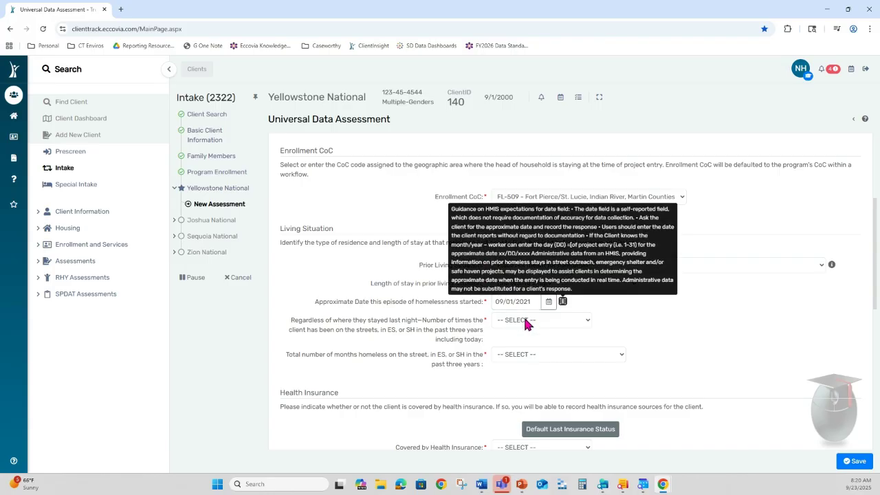
- Record one time on the streets, more than 12 months homeless, no health insurance, and save
left_click(528, 320)
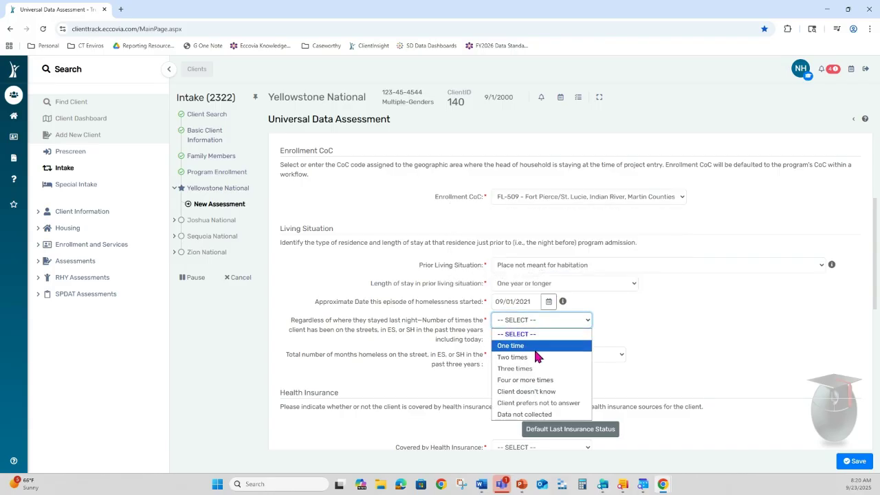
left_click(532, 345)
left_click(530, 354)
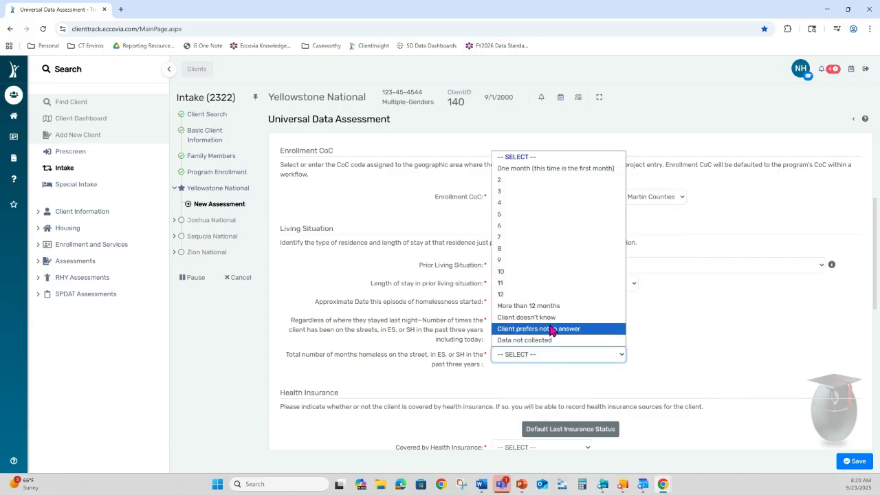
left_click(528, 305)
scroll(526, 344, "down", 3)
left_click(522, 268)
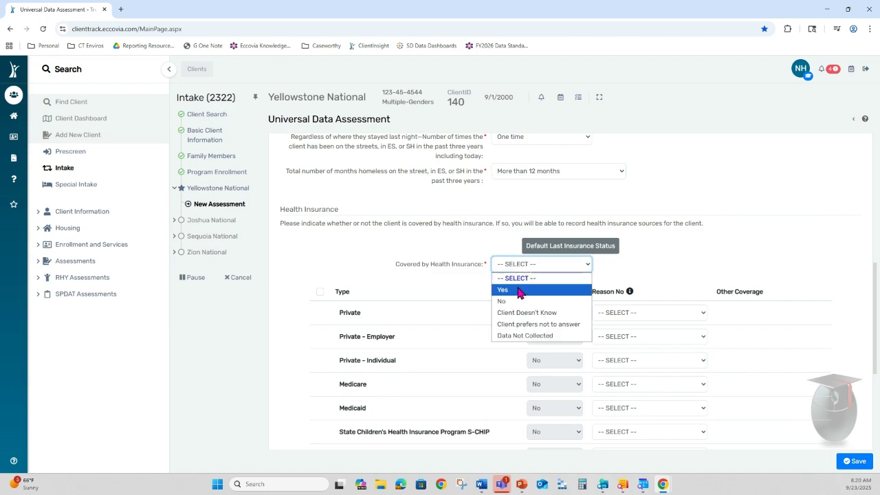
left_click(520, 299)
left_click(320, 292)
scroll(550, 357, "down", 2)
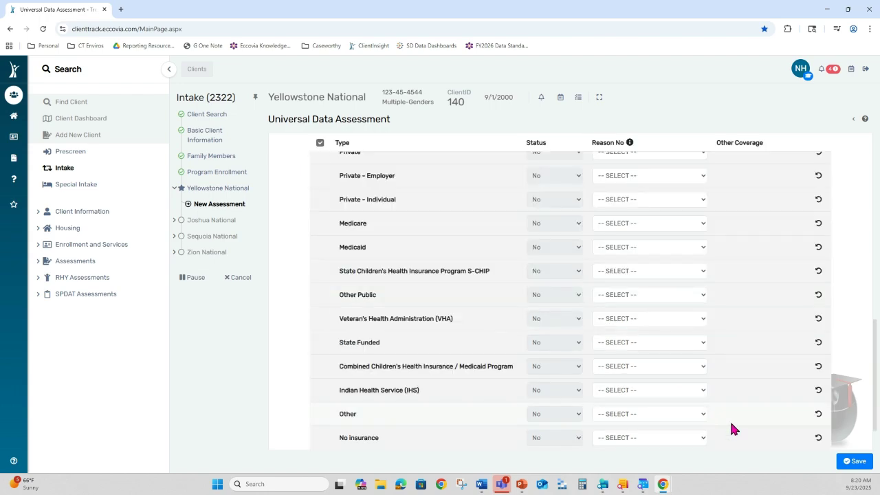
left_click(853, 460)
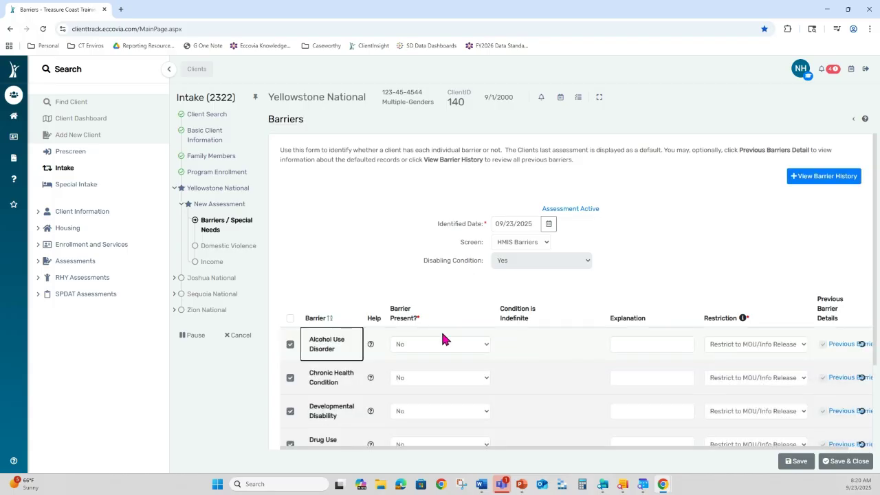
- Mark Chronic Health Condition Yes and indefinite on Barriers, then save and close
left_click(289, 319)
scroll(405, 355, "down", 3)
left_click(424, 265)
left_click(418, 289)
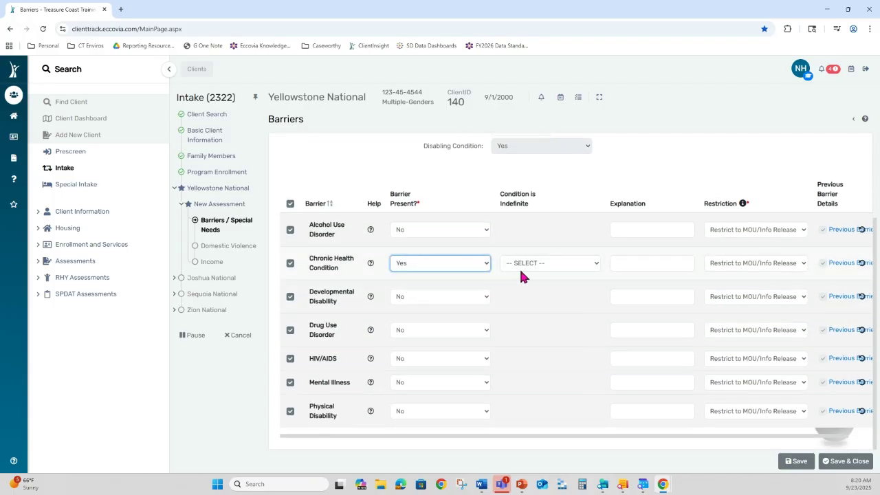
left_click(519, 268)
left_click(536, 288)
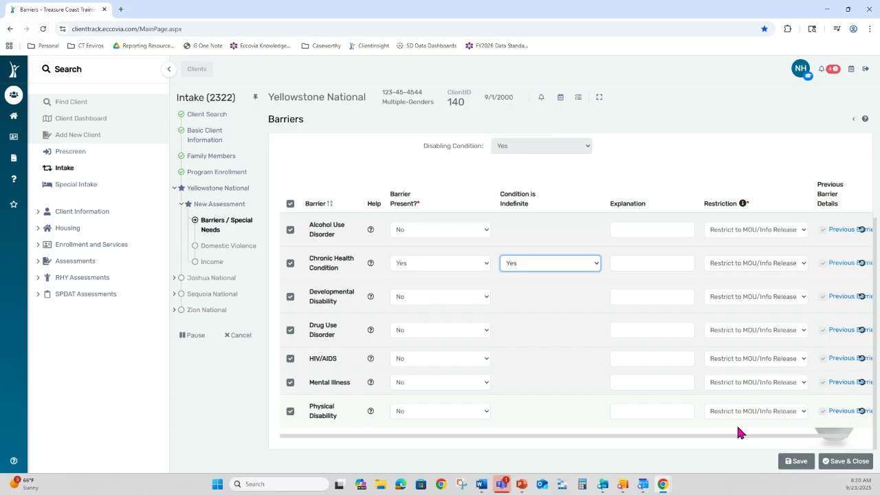
left_click(836, 466)
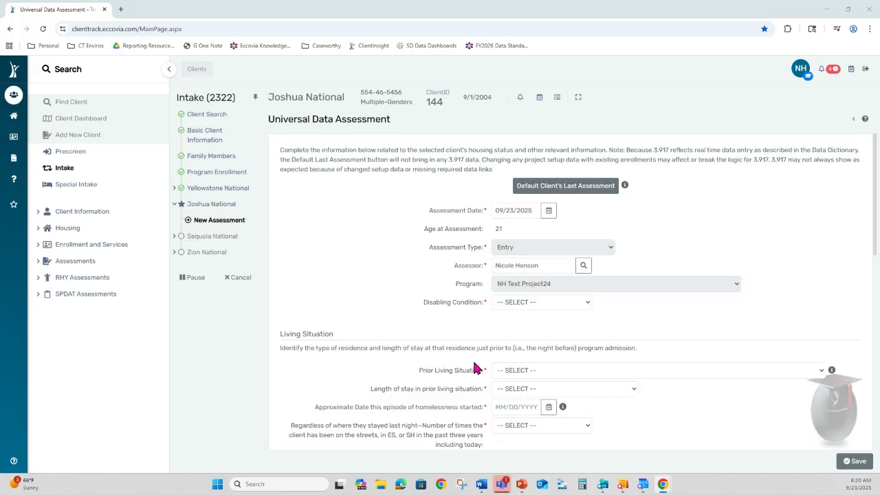
- Set Disabling Condition No and Place not meant for habitation, one year or longer, since 09/01/2021
left_click(524, 303)
left_click(526, 338)
left_click(535, 375)
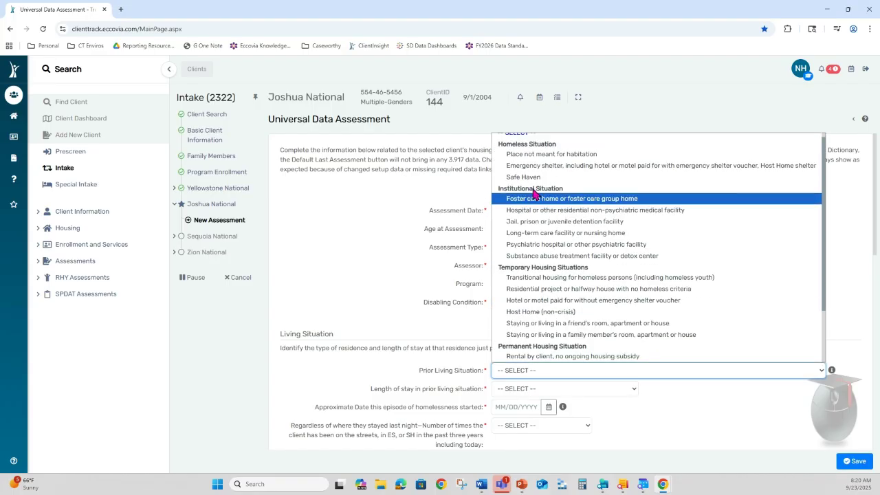
left_click(528, 154)
left_click(517, 389)
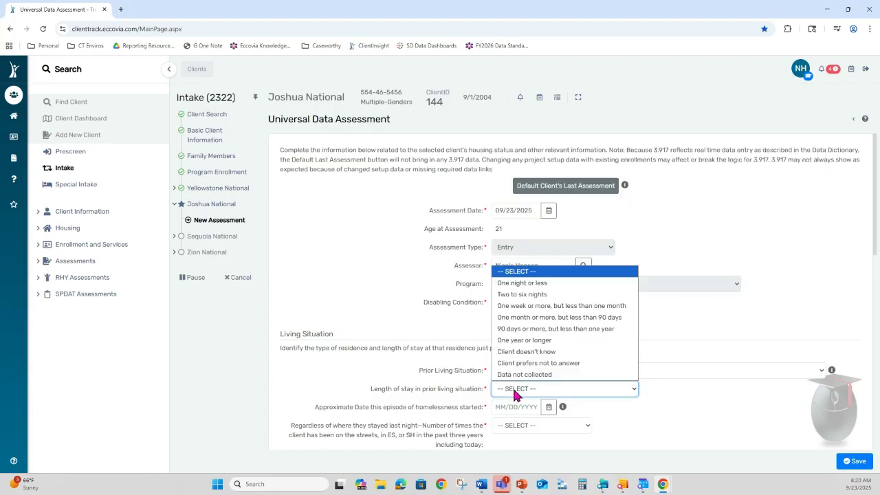
left_click(540, 342)
left_click(515, 407)
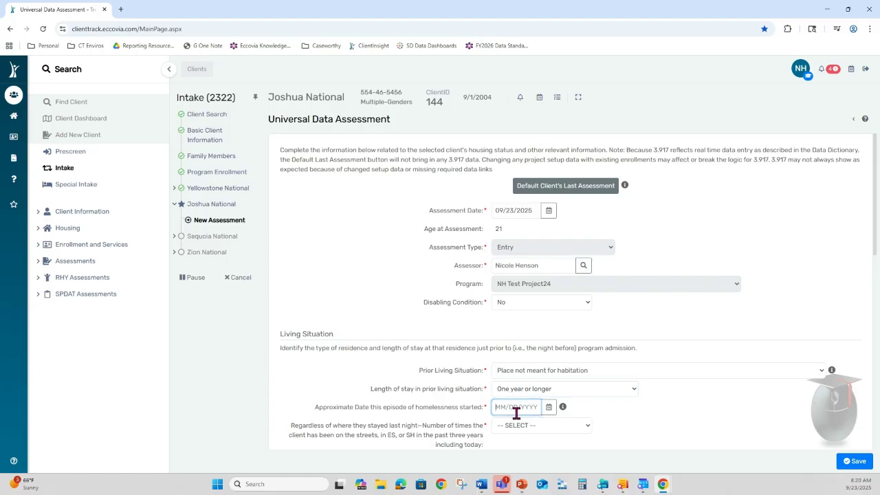
type("09/01/2021")
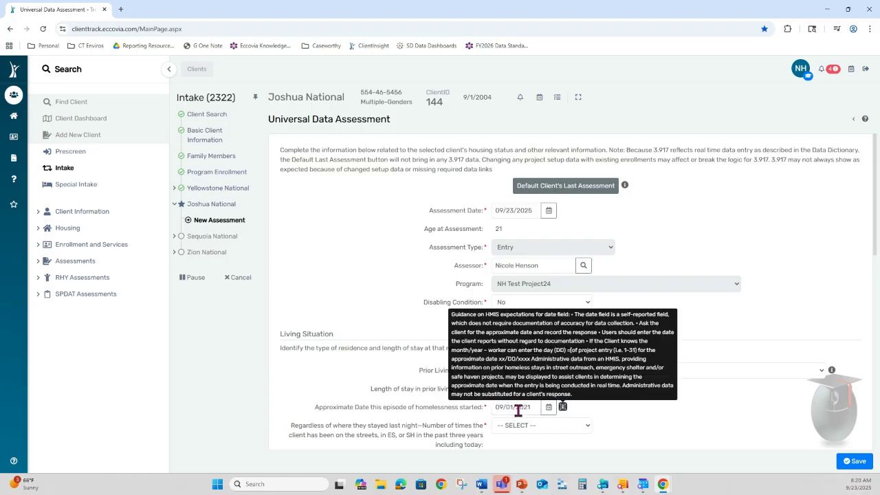
- Set times on streets and total months to Client prefers not to answer, insurance No, and save
scroll(516, 411, "down", 2)
left_click(519, 334)
left_click(539, 417)
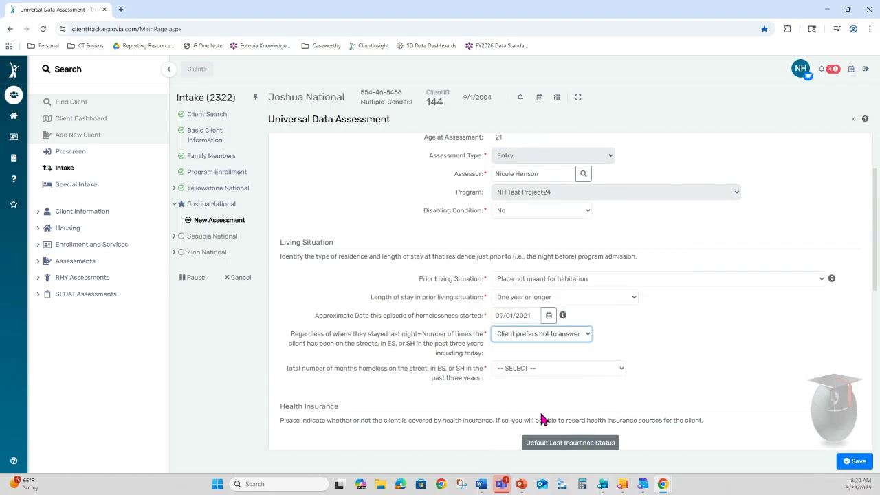
left_click(532, 368)
left_click(541, 341)
scroll(540, 348, "down", 2)
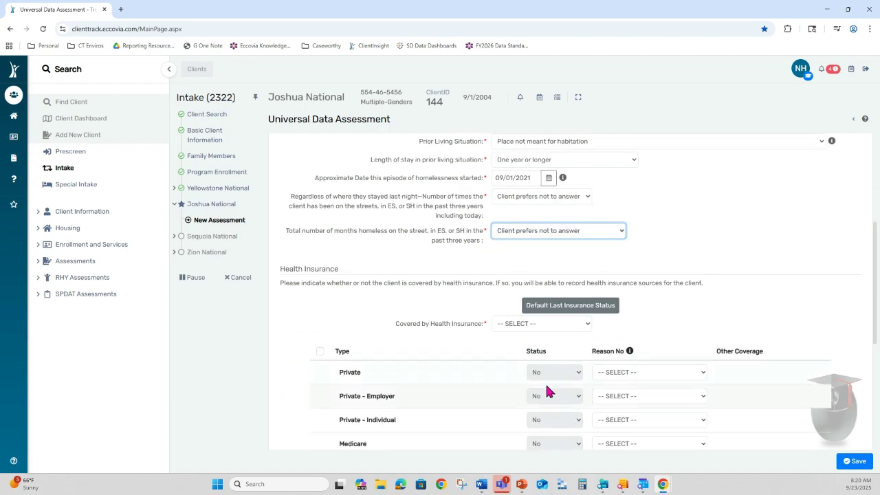
left_click(530, 324)
left_click(501, 360)
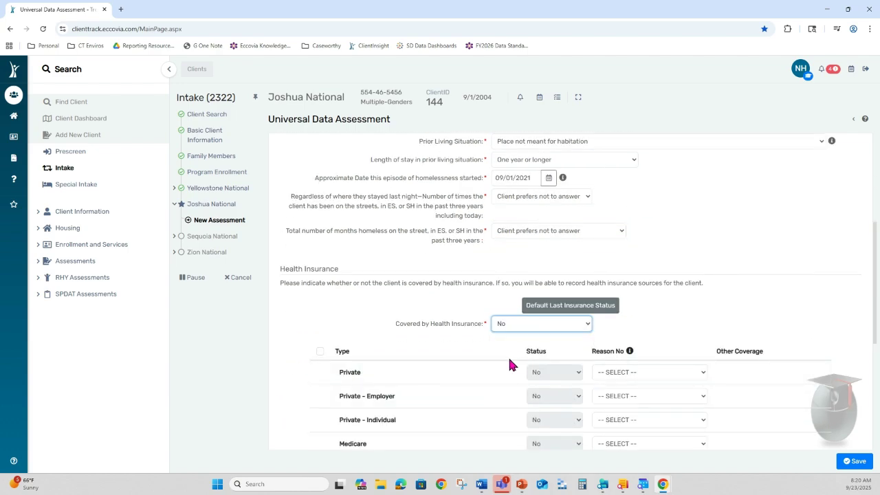
scroll(682, 441, "down", 3)
left_click(856, 461)
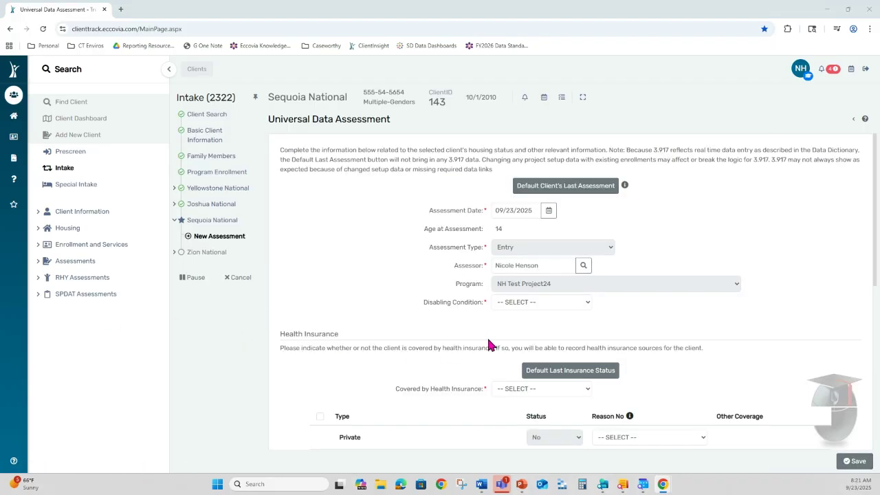
- Save the third member's assessment with Disabling Condition No and no health insurance
left_click(544, 301)
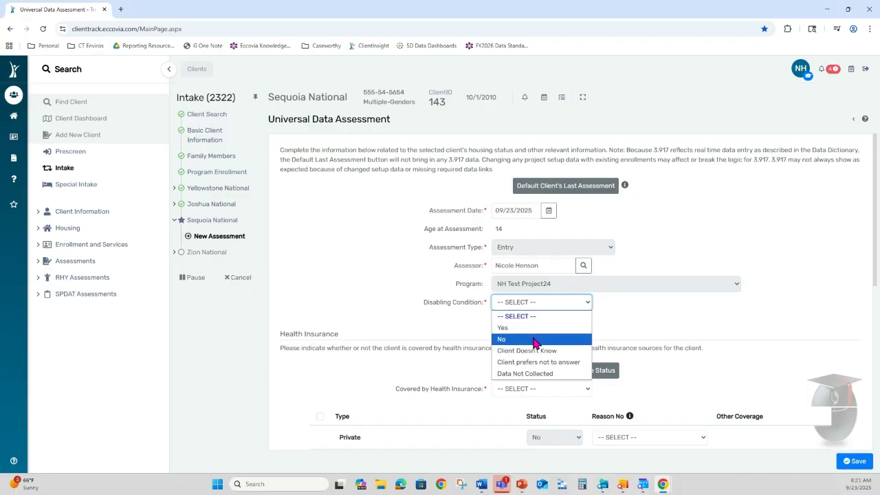
left_click(540, 340)
left_click(535, 387)
left_click(530, 426)
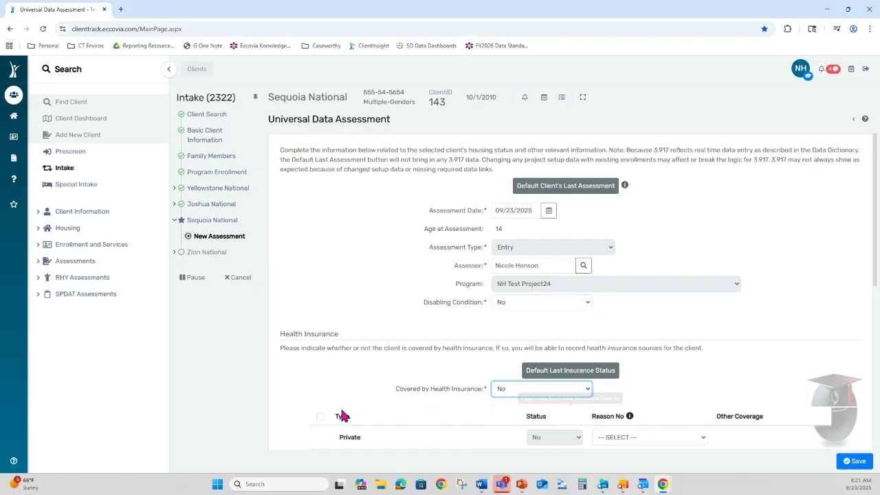
scroll(320, 416, "down", 4)
left_click(865, 456)
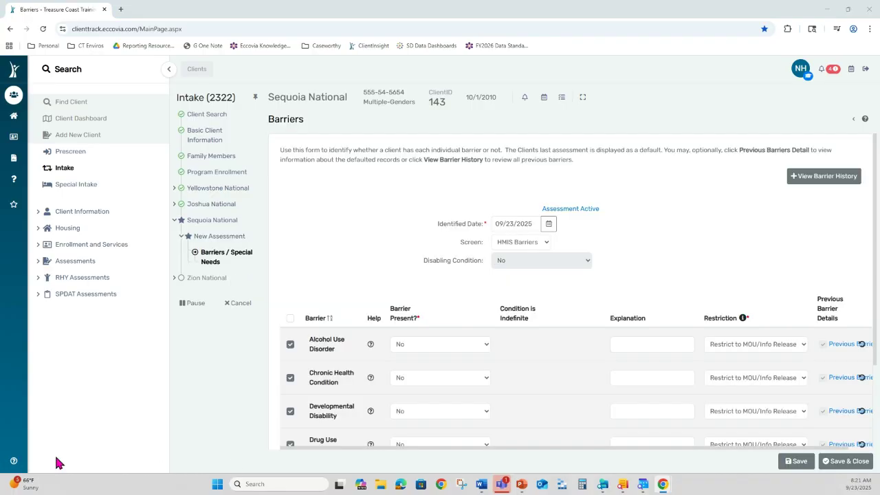
- Save the third member's barriers and set the fourth member's Disabling Condition to No
left_click(853, 461)
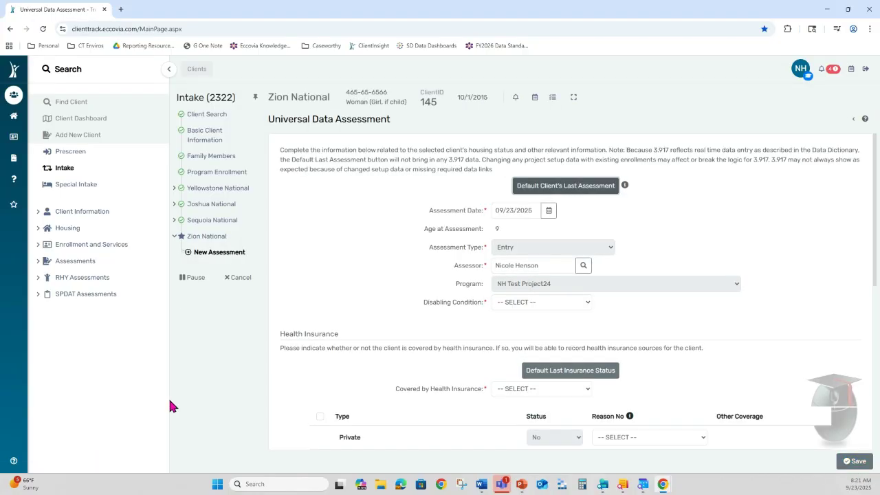
left_click(510, 302)
left_click(521, 335)
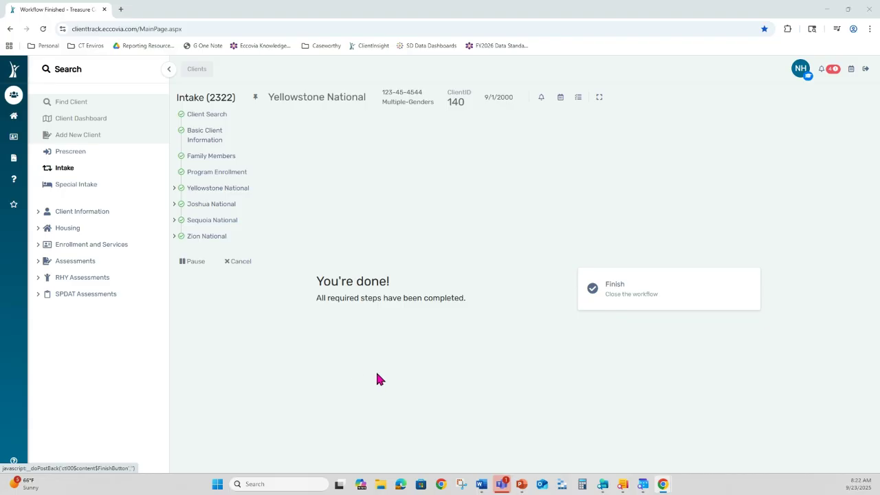
- Close the finished intake and view the NH Test Project24 enrollment on the Client Dashboard
left_click(632, 292)
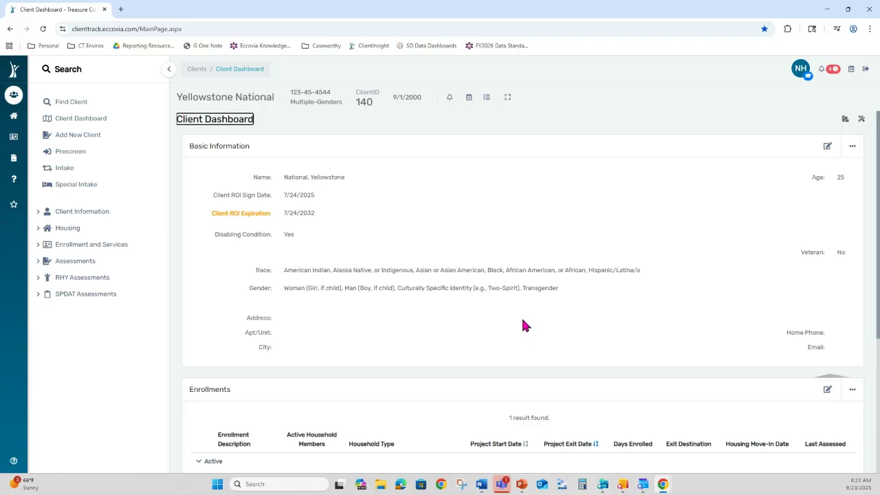
scroll(517, 319, "down", 2)
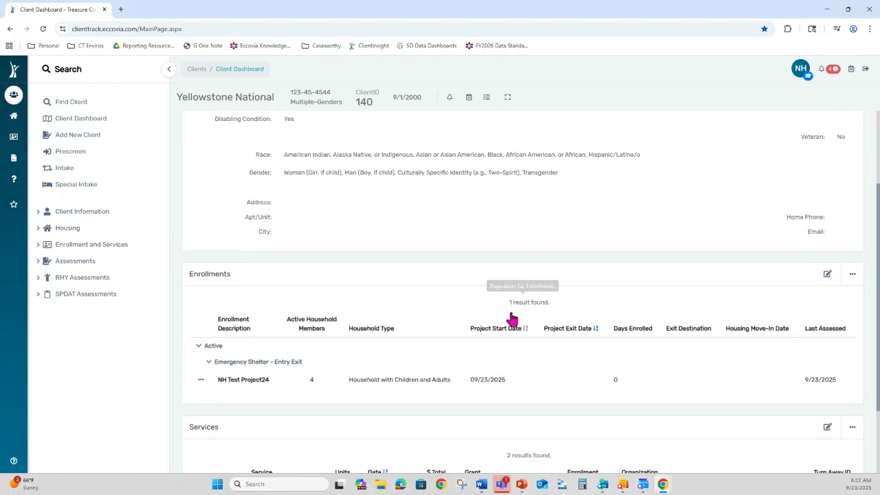